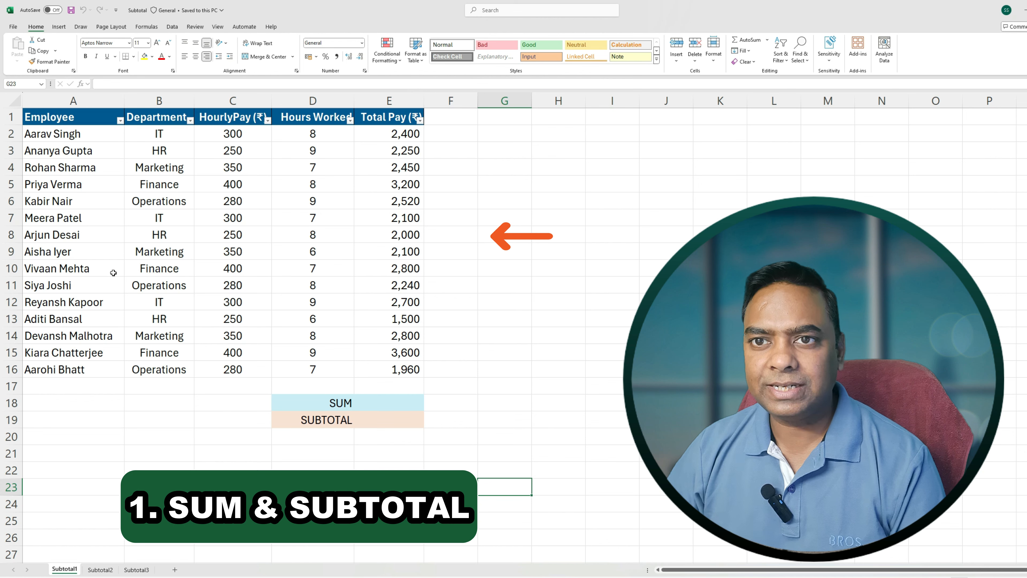
- Review the Department, HourlyPay, Hours Worked and Total Pay columns, including the formula behind the first Total Pay value
{"action": "left_click_drag", "start_coordinate": [151, 133], "coordinate": [171, 323]}
{"action": "left_click_drag", "start_coordinate": [232, 133], "coordinate": [243, 320]}
{"action": "left_click_drag", "start_coordinate": [329, 137], "coordinate": [336, 279]}
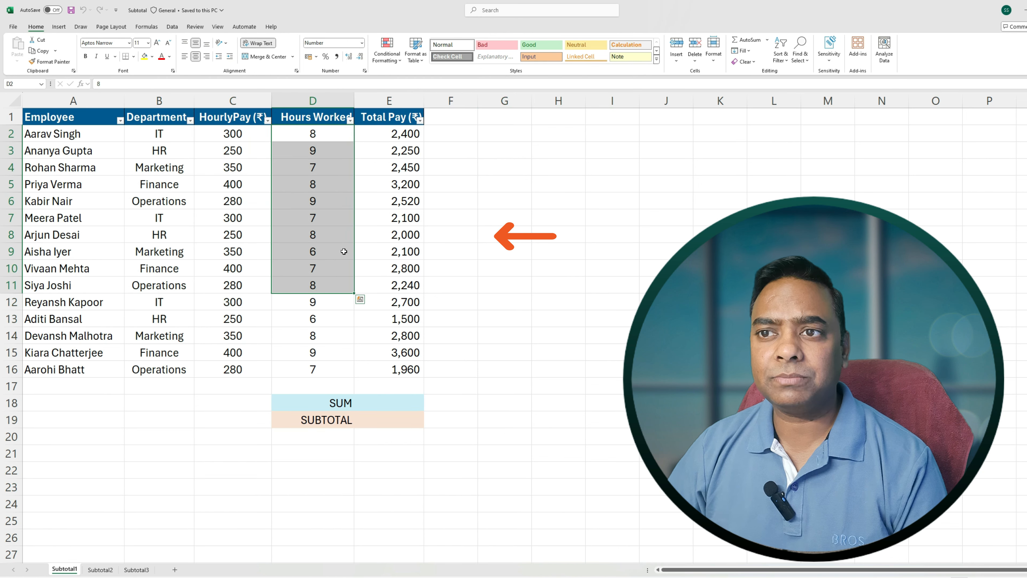
{"action": "left_click_drag", "start_coordinate": [388, 134], "coordinate": [391, 335]}
{"action": "left_click", "coordinate": [394, 140]}
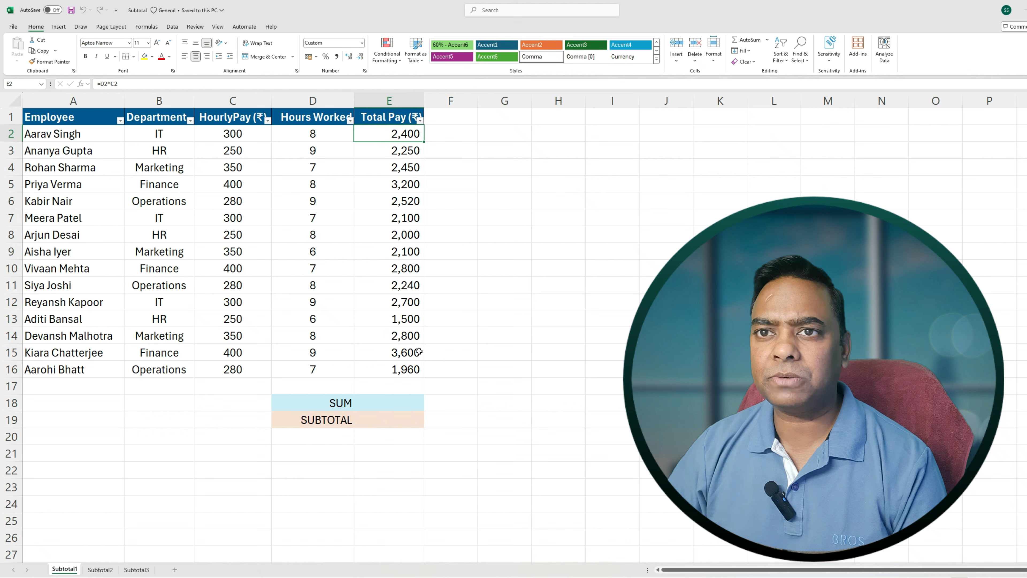
{"action": "left_click", "coordinate": [338, 452]}
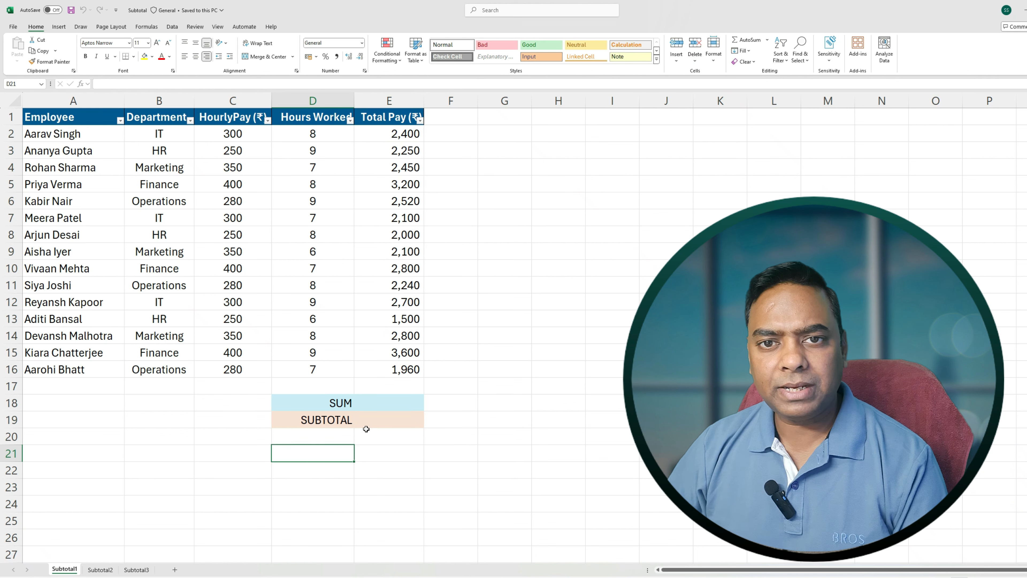
- Add up the Total Pay column with AutoSum in cell E18, beside the SUM label
{"action": "left_click", "coordinate": [383, 406]}
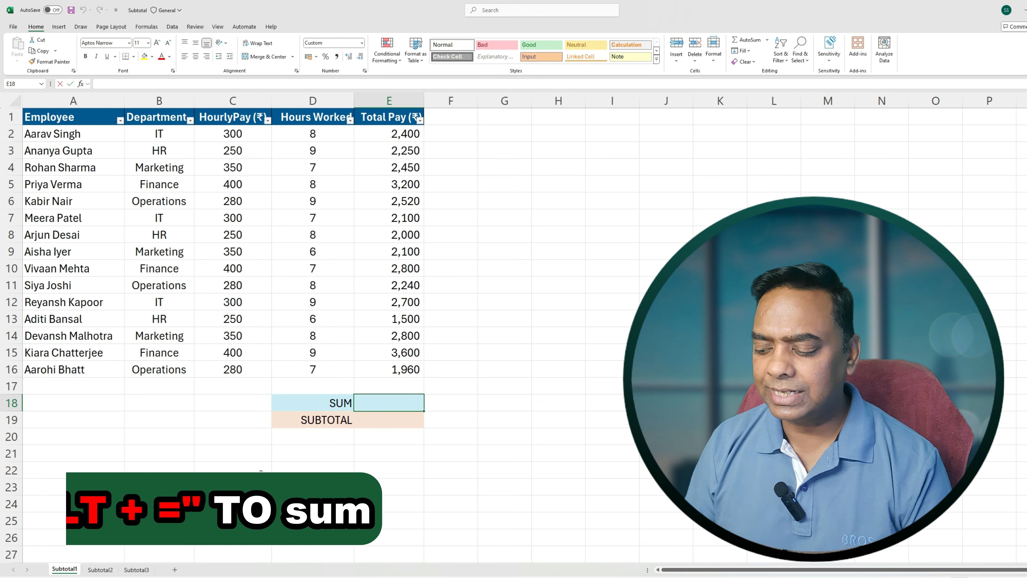
{"action": "key", "text": "alt+equal"}
{"action": "key", "text": "Return"}
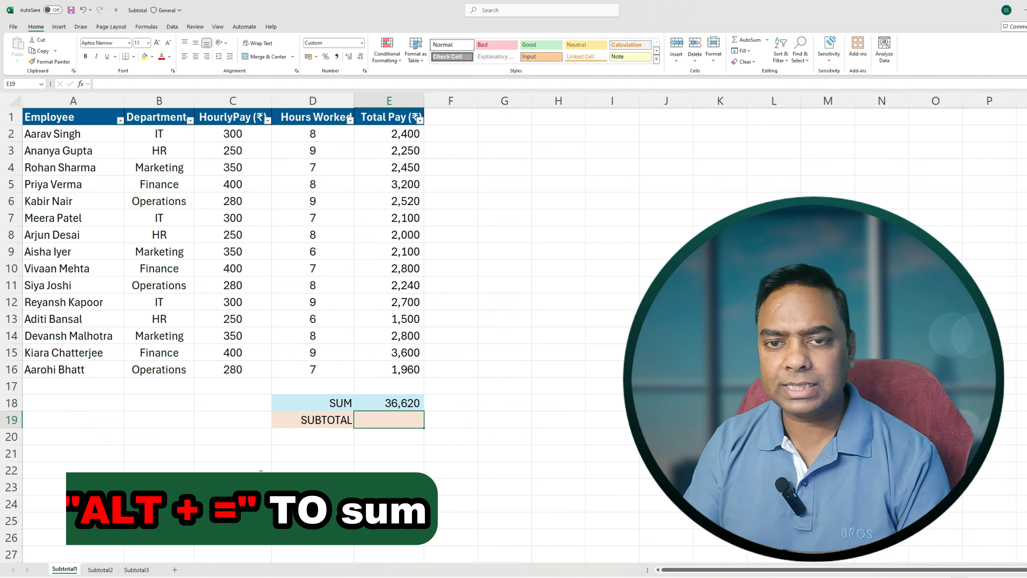
- Start a SUBTOTAL formula in cell E19, beside the SUBTOTAL label
{"action": "type", "text": "=sub"}
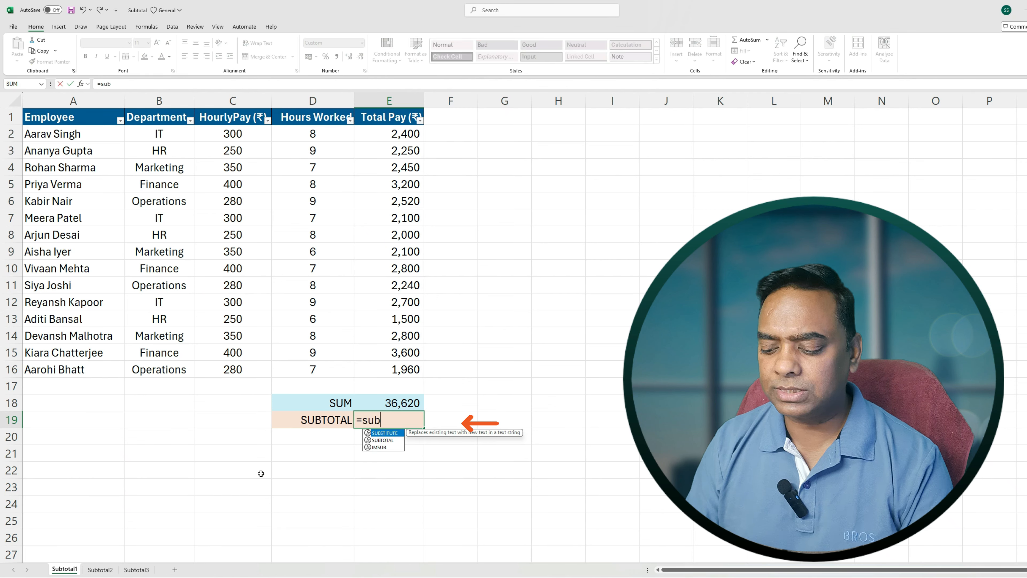
{"action": "key", "text": "Down"}
{"action": "key", "text": "Tab"}
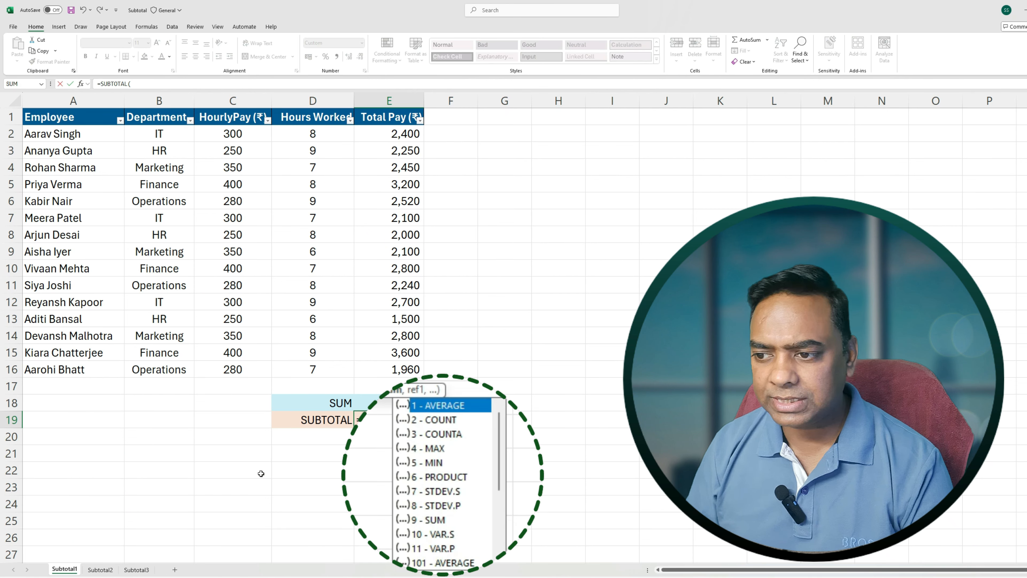
- Look through the SUBTOTAL function number options from 1 - AVERAGE to 9 - SUM
{"action": "key", "text": "Down"}
{"action": "key", "text": "Down"}
{"action": "key", "text": "Down"}
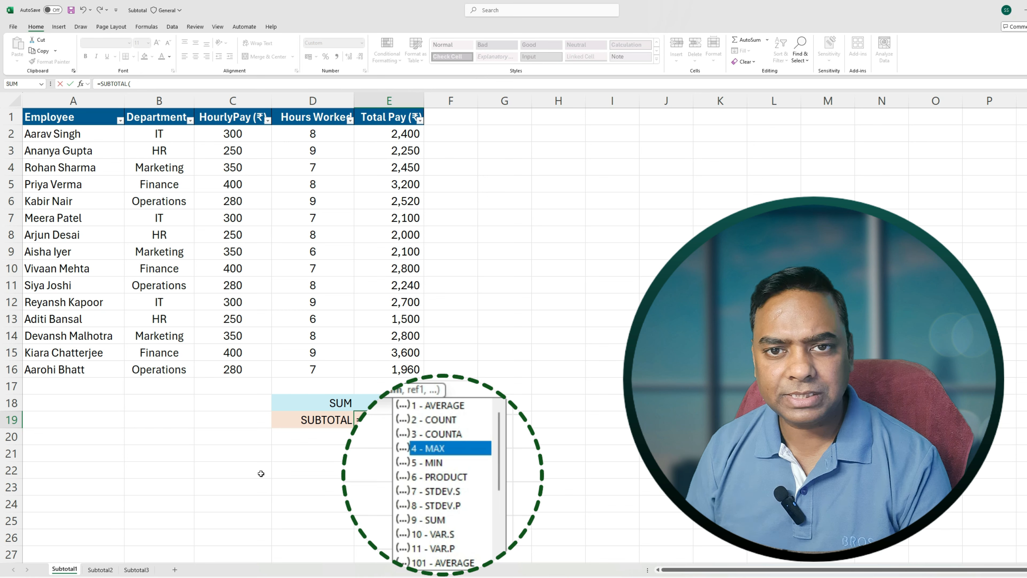
{"action": "key", "text": "Down"}
{"action": "key", "text": "Down"}
{"action": "key", "text": "Down"}
{"action": "key", "text": "Down"}
{"action": "key", "text": "Down"}
{"action": "key", "text": "Up"}
{"action": "key", "text": "Up"}
{"action": "key", "text": "Up"}
{"action": "key", "text": "Up"}
{"action": "key", "text": "Up"}
{"action": "key", "text": "Up"}
{"action": "key", "text": "Up"}
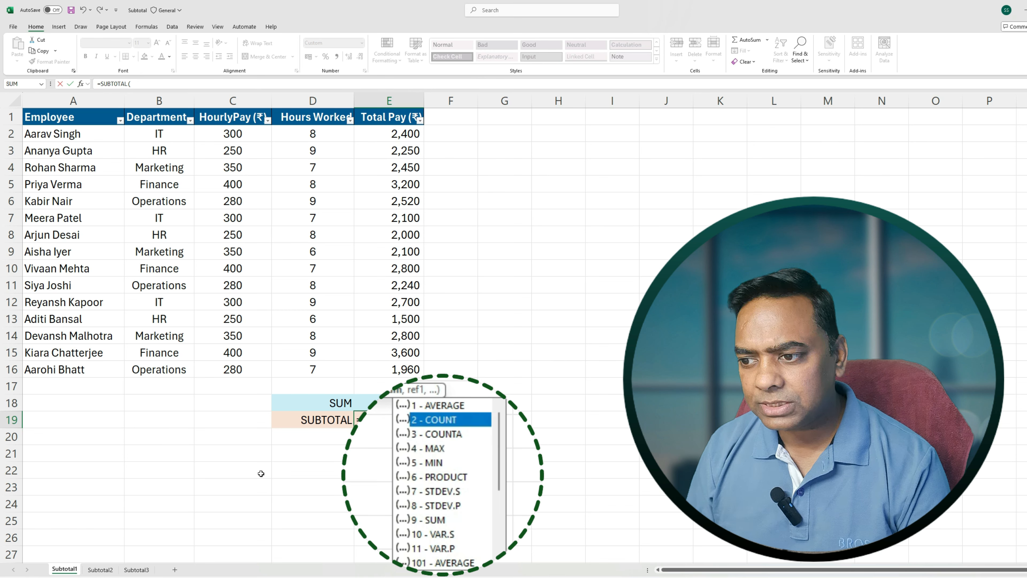
{"action": "key", "text": "Up"}
{"action": "key", "text": "Down"}
{"action": "key", "text": "Down"}
{"action": "key", "text": "Down"}
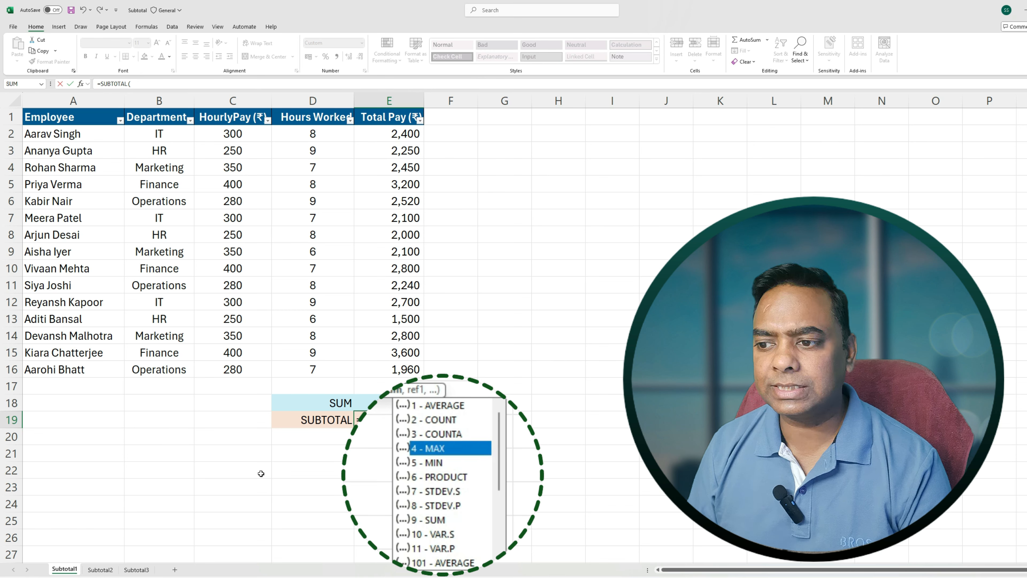
{"action": "key", "text": "Down"}
{"action": "key", "text": "Down"}
{"action": "key", "text": "Down"}
{"action": "key", "text": "Down"}
{"action": "key", "text": "Down"}
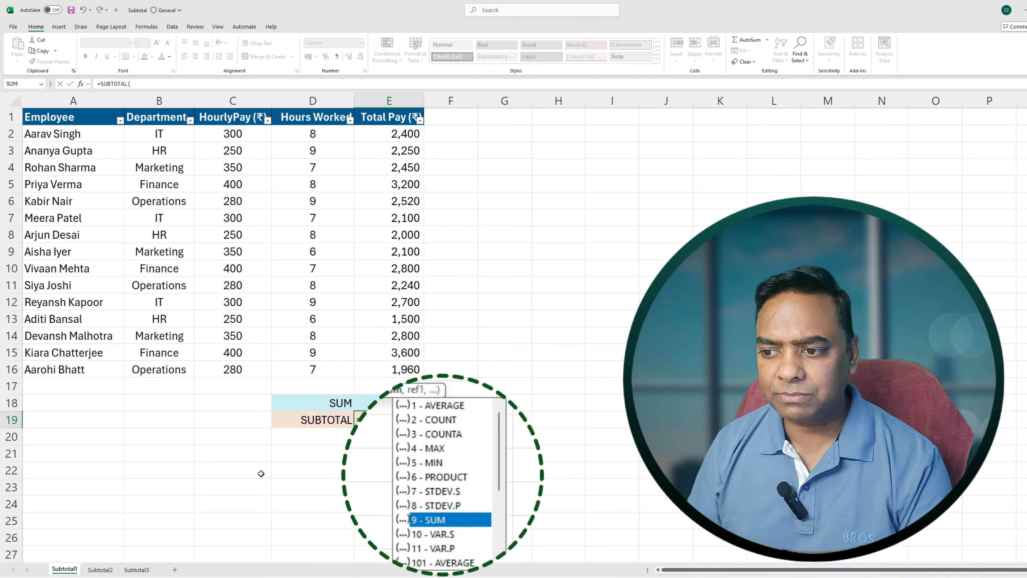
- Complete the SUBTOTAL formula in E19 with function number 9 over the range E2:E16
{"action": "type", "text": "9"}
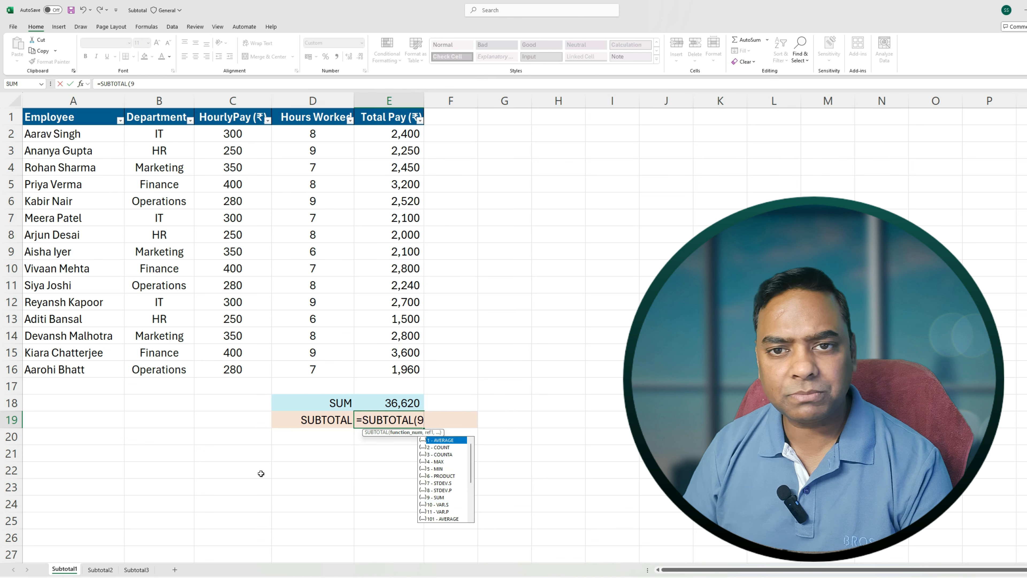
{"action": "type", "text": ","}
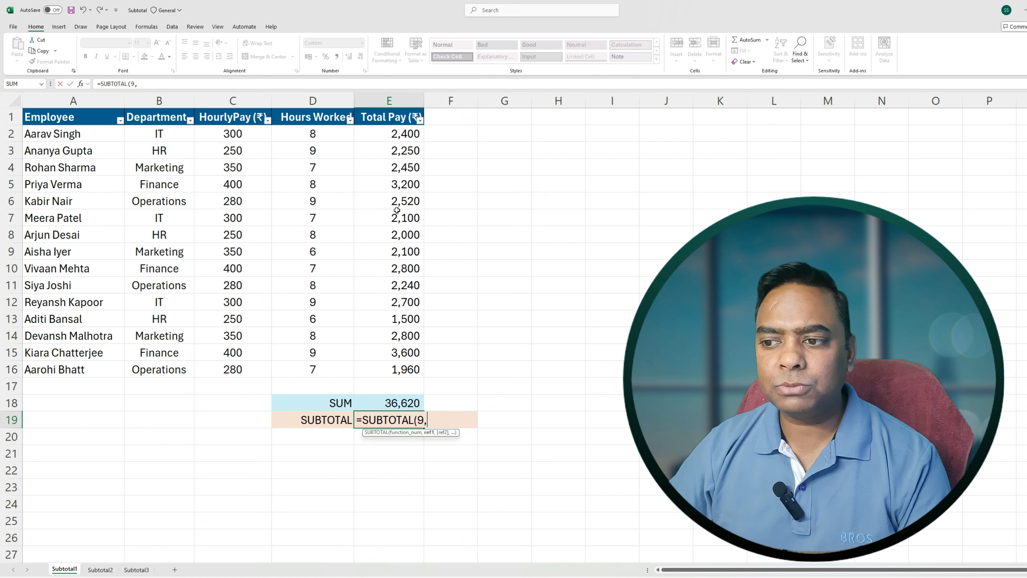
{"action": "left_click_drag", "start_coordinate": [397, 130], "coordinate": [400, 369]}
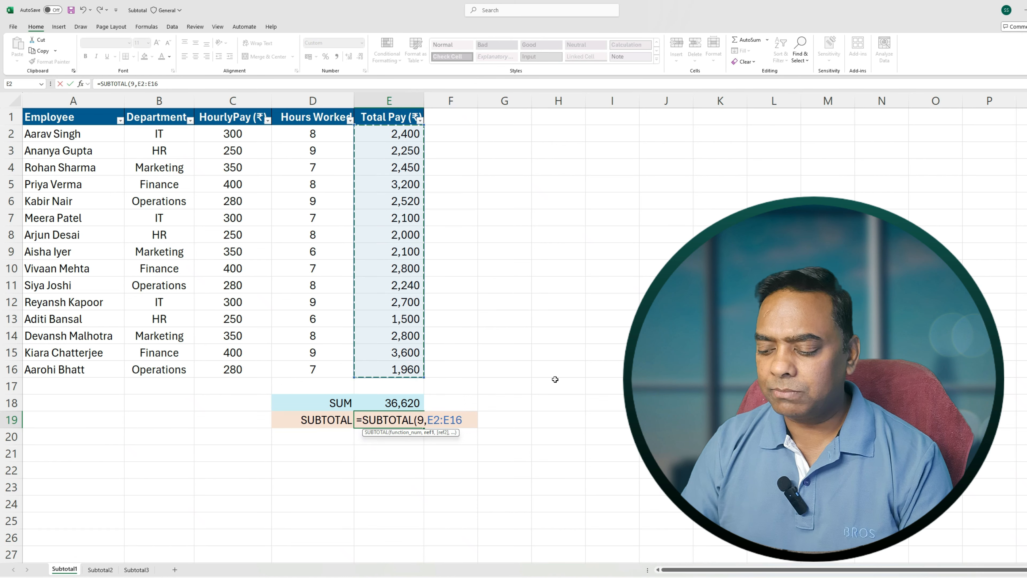
{"action": "type", "text": ")"}
{"action": "key", "text": "ctrl+Return"}
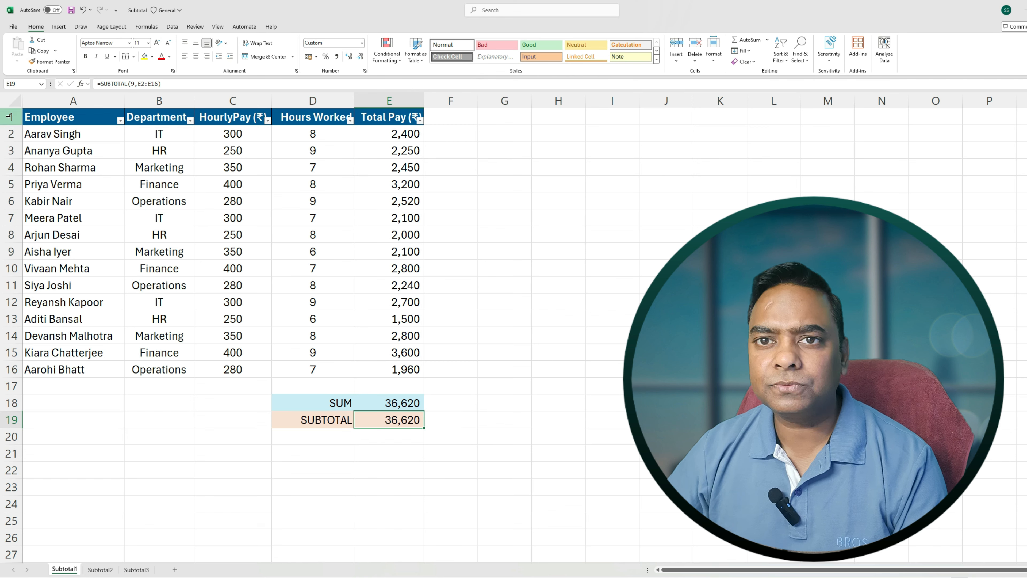
- Switch the header row's filters off and on again, and filter the Department column to HR only
{"action": "left_click", "coordinate": [88, 157]}
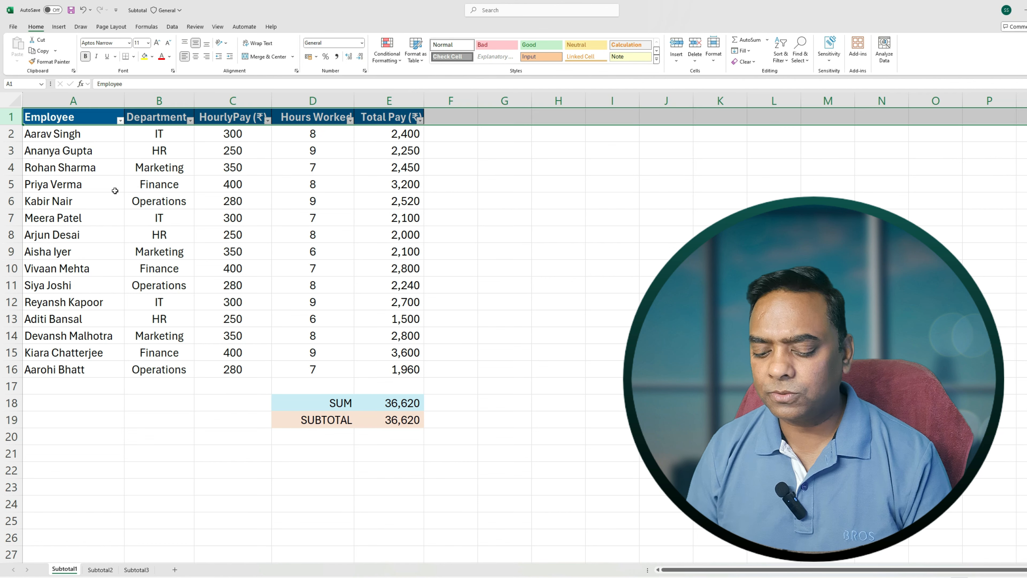
{"action": "key", "text": "ctrl+shift+l"}
{"action": "key", "text": "ctrl+shift+l"}
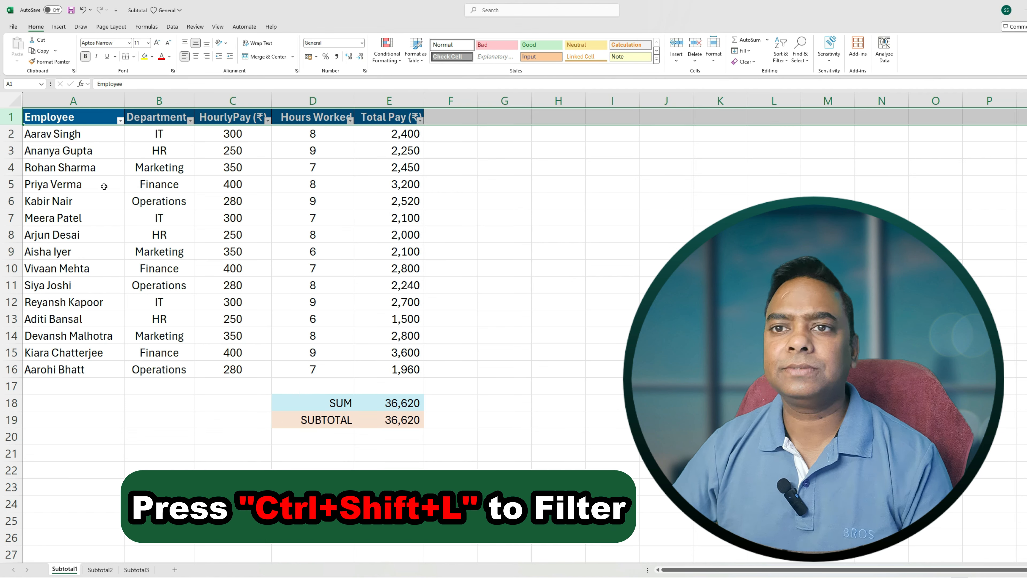
{"action": "left_click", "coordinate": [190, 120]}
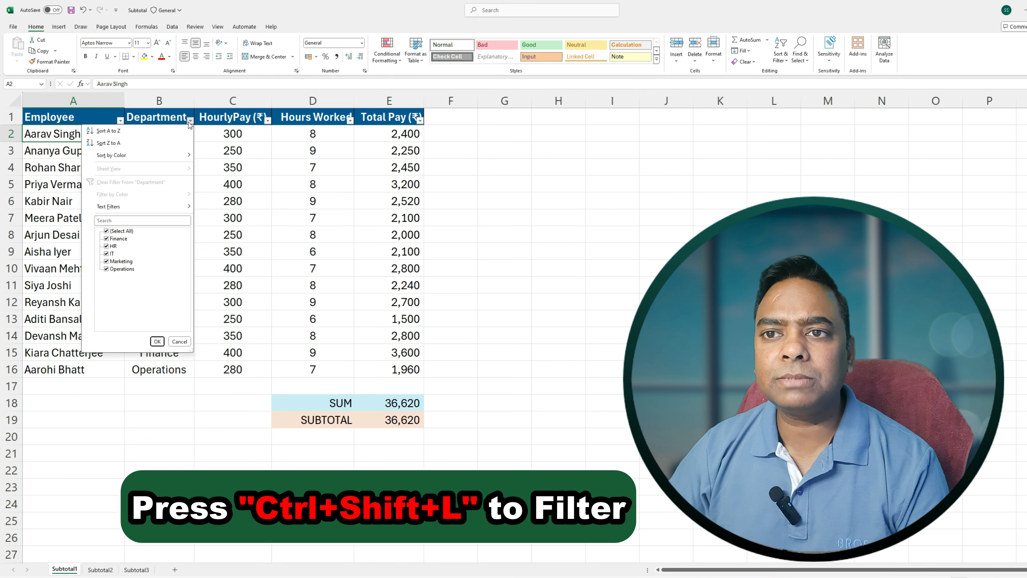
{"action": "left_click", "coordinate": [123, 232]}
{"action": "left_click", "coordinate": [114, 247]}
{"action": "left_click", "coordinate": [157, 341]}
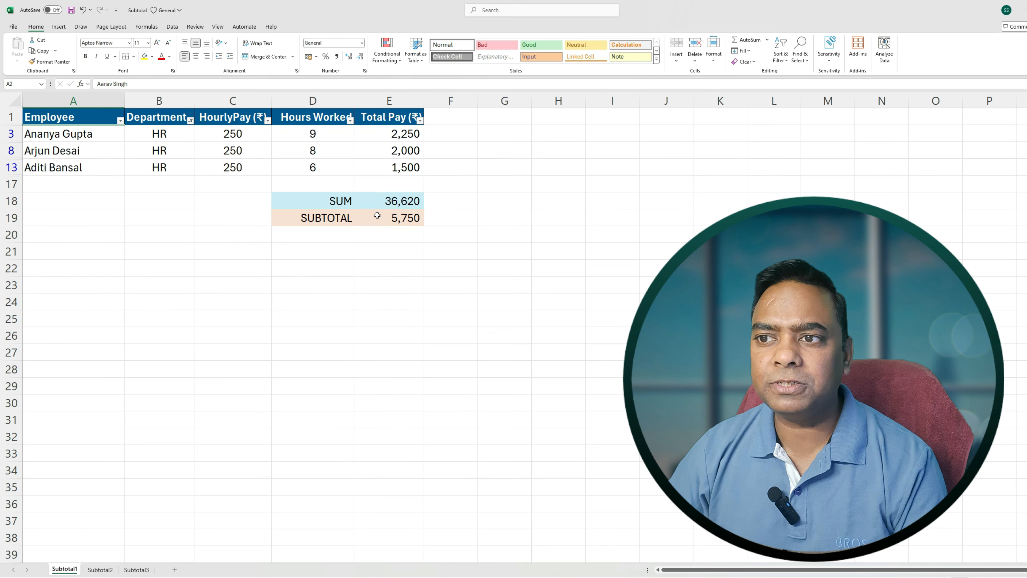
- Compare the SUM and SUBTOTAL formulas and results with the Total Pay values of the filtered rows
{"action": "left_click", "coordinate": [391, 202]}
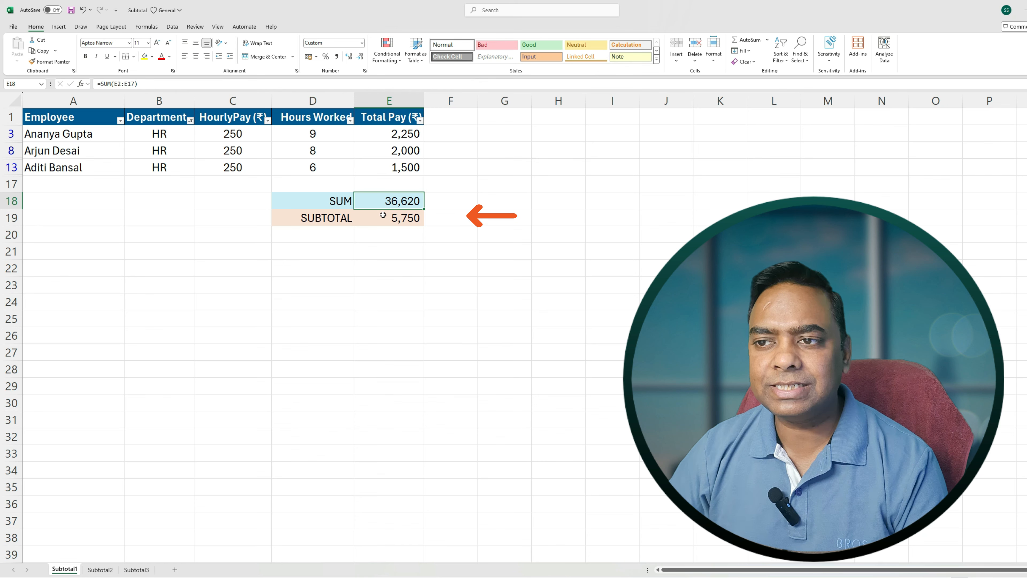
{"action": "left_click", "coordinate": [390, 222]}
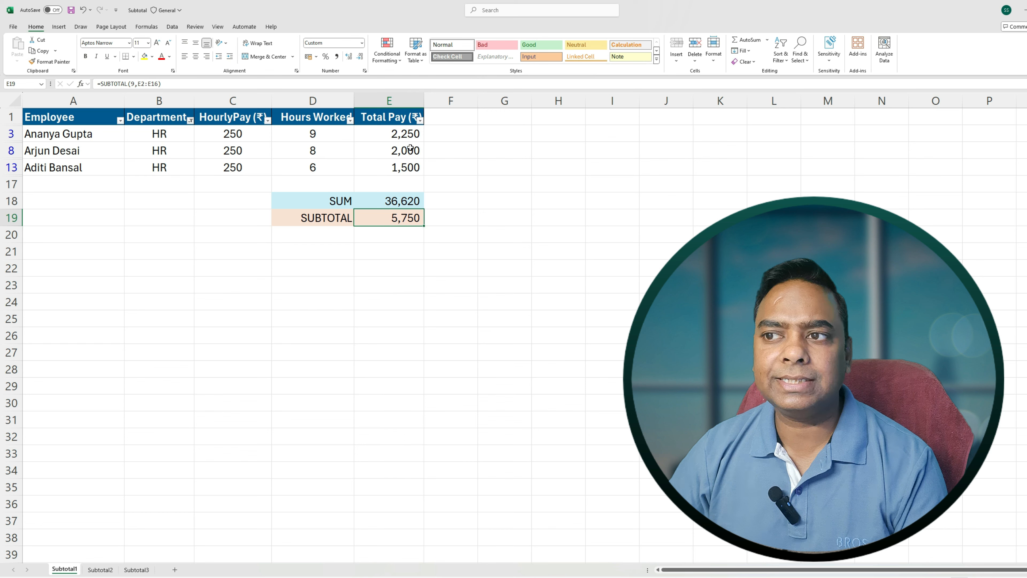
{"action": "left_click_drag", "start_coordinate": [404, 133], "coordinate": [404, 167]}
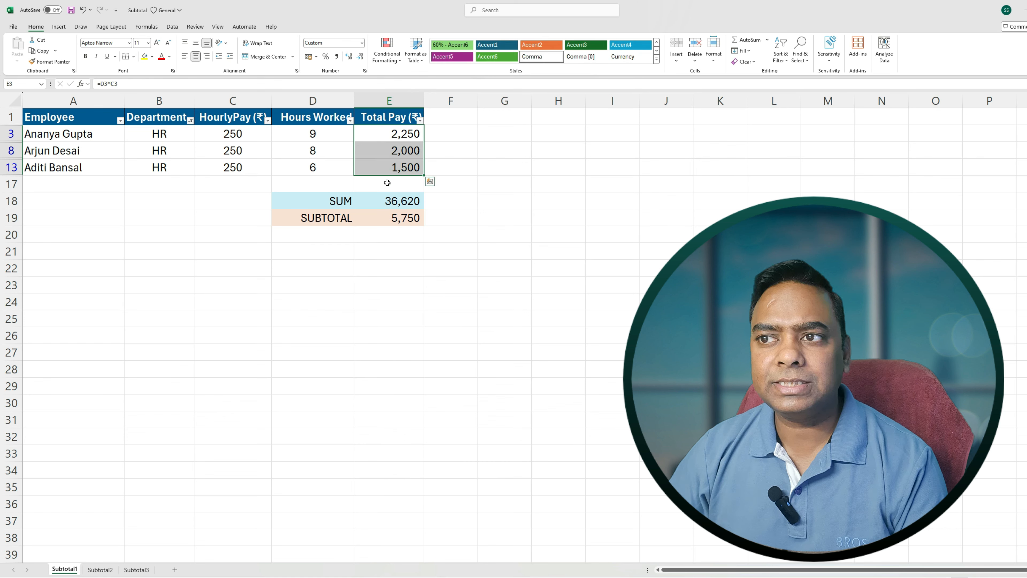
{"action": "left_click", "coordinate": [405, 218]}
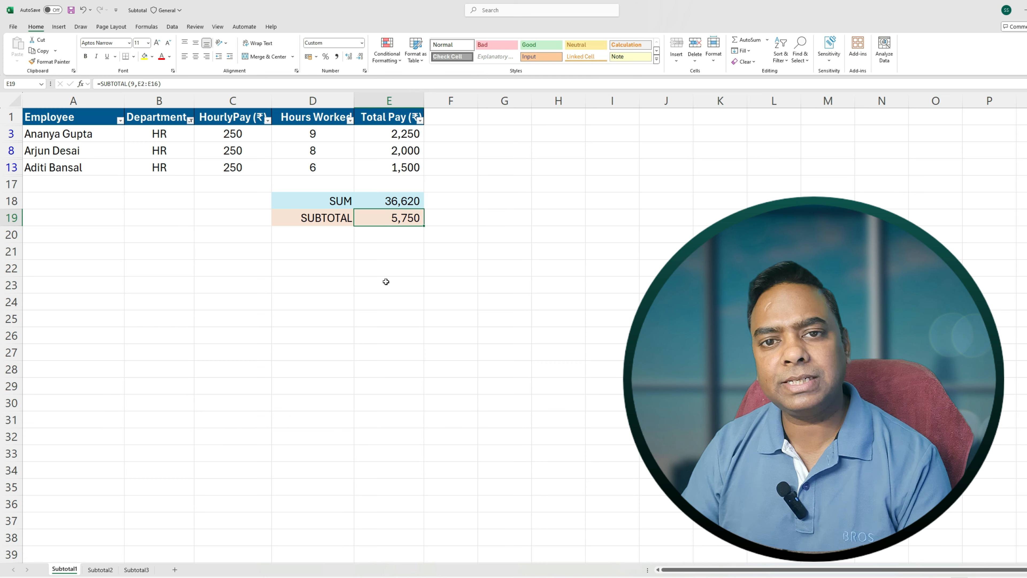
- Add IT to the Department filter alongside HR
{"action": "left_click", "coordinate": [190, 120]}
{"action": "left_click", "coordinate": [112, 254]}
{"action": "left_click", "coordinate": [157, 342]}
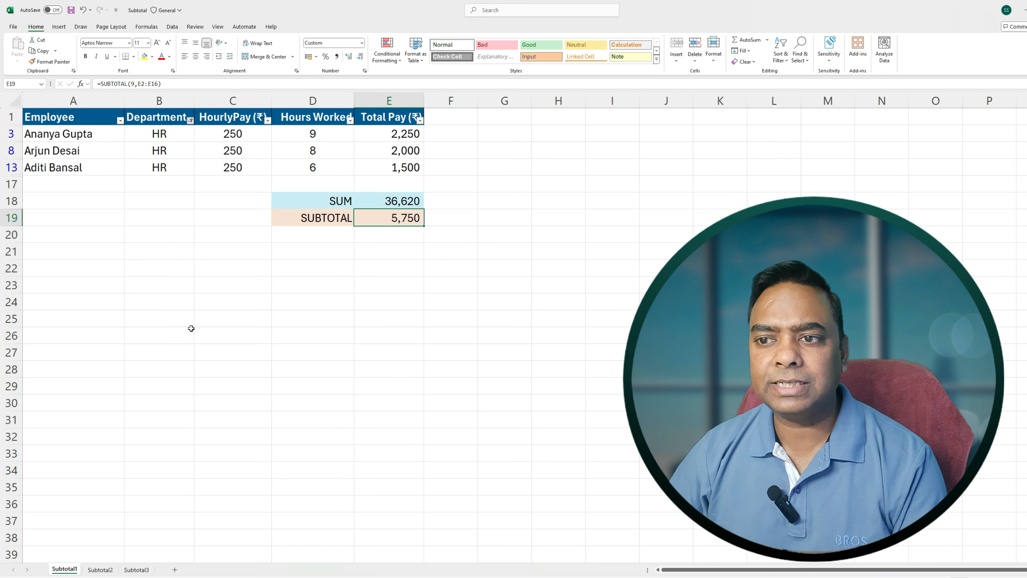
- Leave the Employee filter without applying changes and remove the filters from the table
{"action": "left_click", "coordinate": [120, 120]}
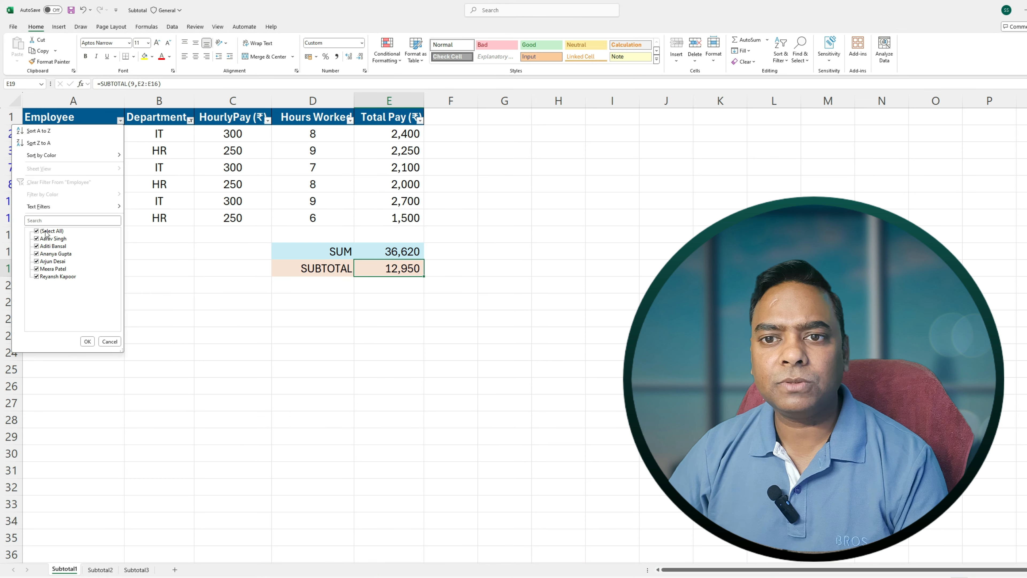
{"action": "left_click", "coordinate": [49, 230]}
{"action": "key", "text": "Escape"}
{"action": "key", "text": "ctrl+shift+l"}
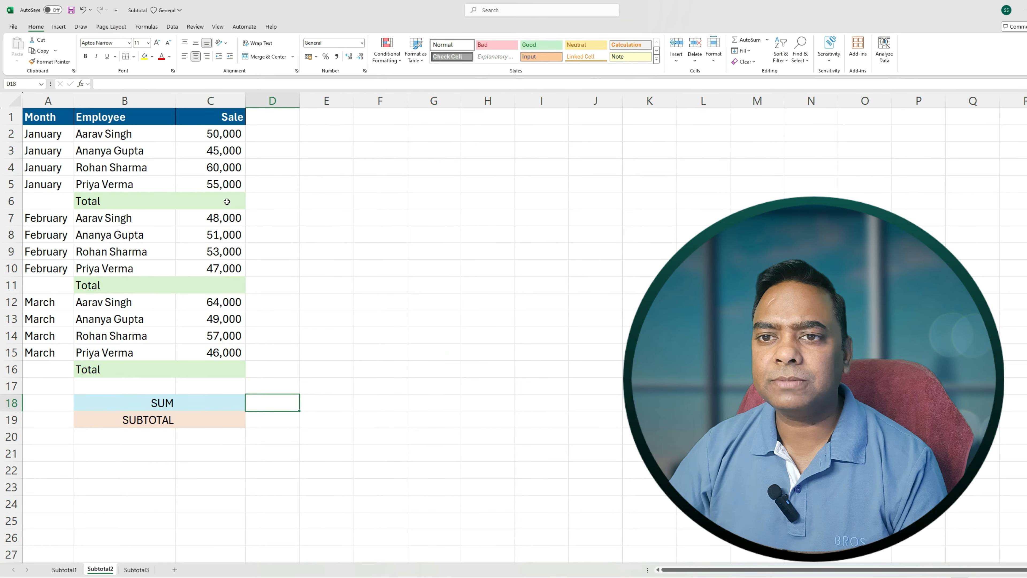
- Insert an AutoSum of the January sales in the first Total row, cell C6
{"action": "left_click", "coordinate": [226, 201]}
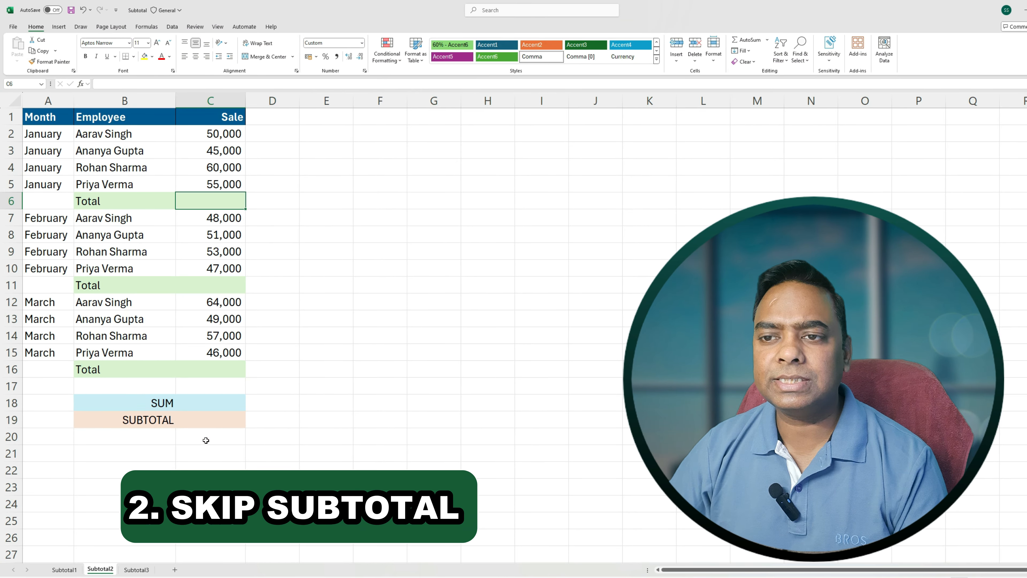
{"action": "left_click", "coordinate": [210, 404]}
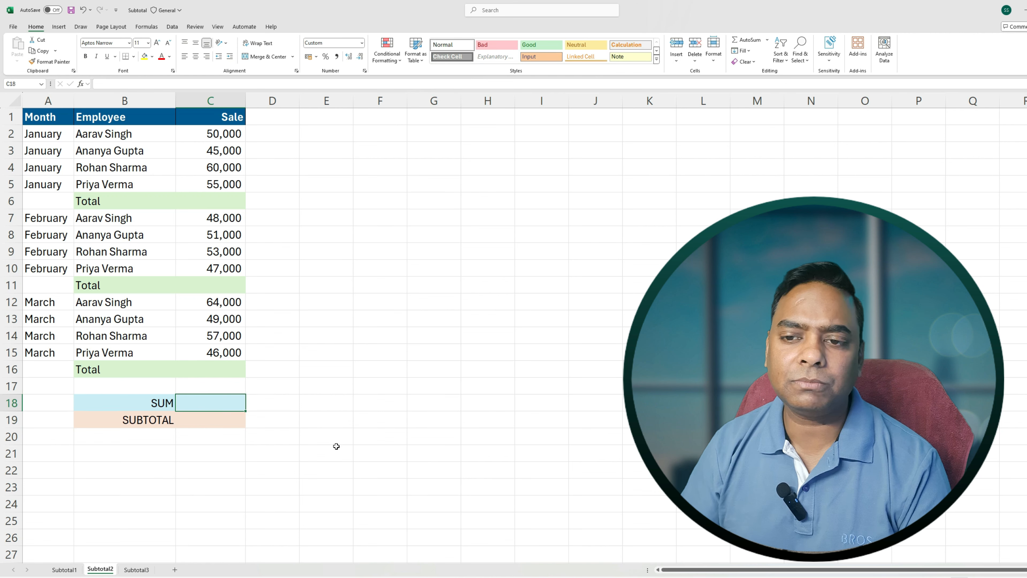
{"action": "key", "text": "Up"}
{"action": "key", "text": "Up"}
{"action": "key", "text": "Up"}
{"action": "key", "text": "Up"}
{"action": "key", "text": "Up"}
{"action": "key", "text": "Up"}
{"action": "key", "text": "Up"}
{"action": "key", "text": "Up"}
{"action": "key", "text": "Up"}
{"action": "key", "text": "Up"}
{"action": "key", "text": "Up"}
{"action": "key", "text": "Up"}
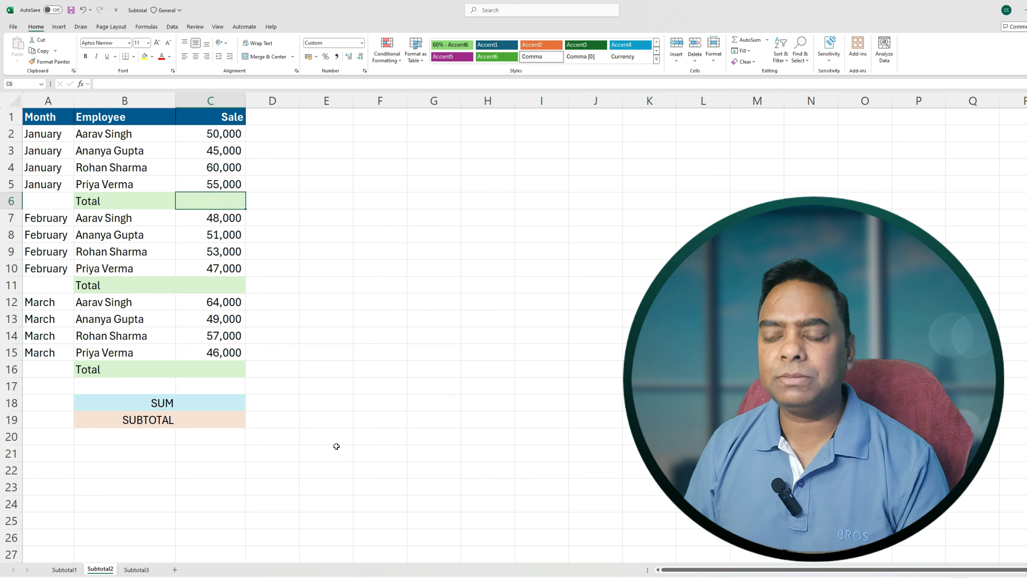
{"action": "key", "text": "alt+equal"}
{"action": "key", "text": "Return"}
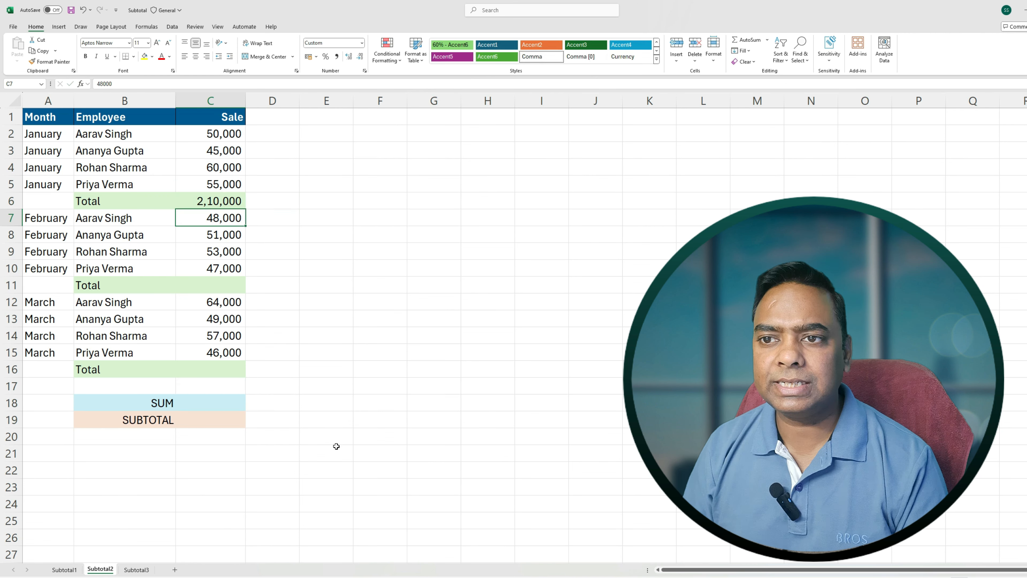
- Insert an AutoSum of the February sales in the second Total row, cell C11
{"action": "key", "text": "Down"}
{"action": "key", "text": "Down"}
{"action": "key", "text": "Down"}
{"action": "key", "text": "Down"}
{"action": "key", "text": "alt+equal"}
{"action": "key", "text": "Return"}
- Insert an AutoSum of the March sales in the third Total row, cell C16
{"action": "key", "text": "Down"}
{"action": "key", "text": "Down"}
{"action": "key", "text": "Down"}
{"action": "key", "text": "Down"}
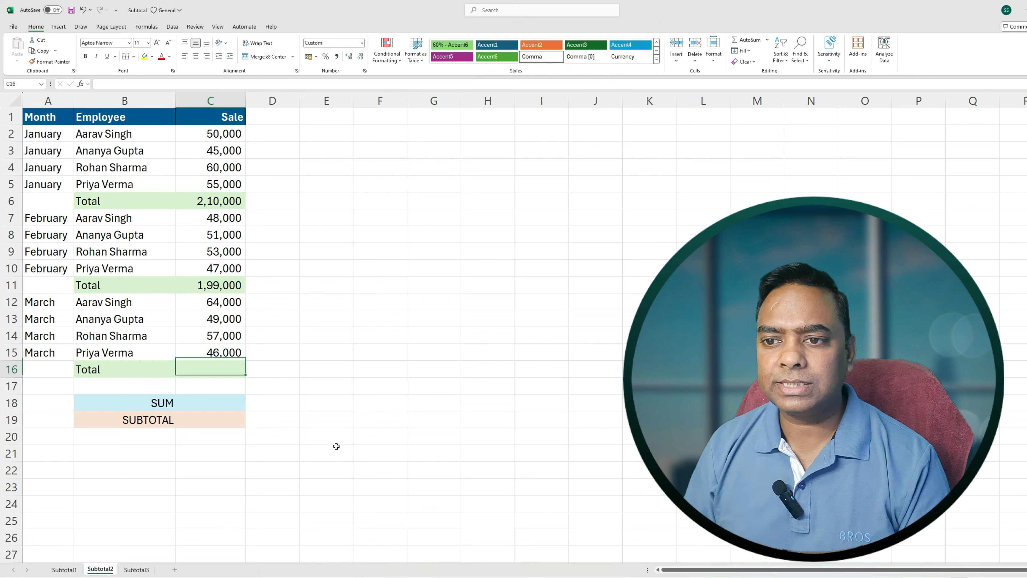
{"action": "key", "text": "alt+equal"}
{"action": "key", "text": "Return"}
- Enter a SUM formula over C2:C16 in cell C18, beside the SUM label
{"action": "key", "text": "Down"}
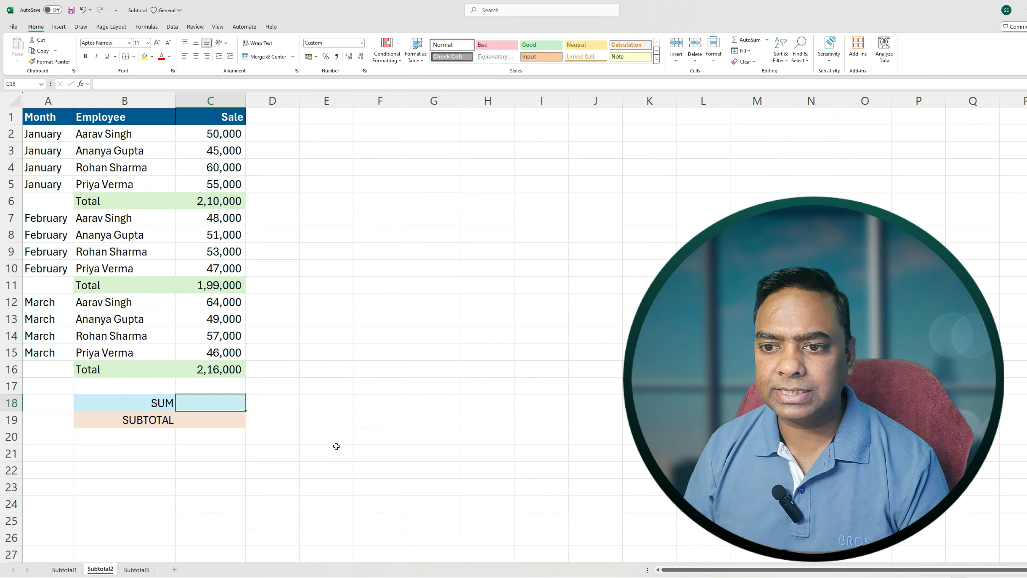
{"action": "type", "text": "=sum"}
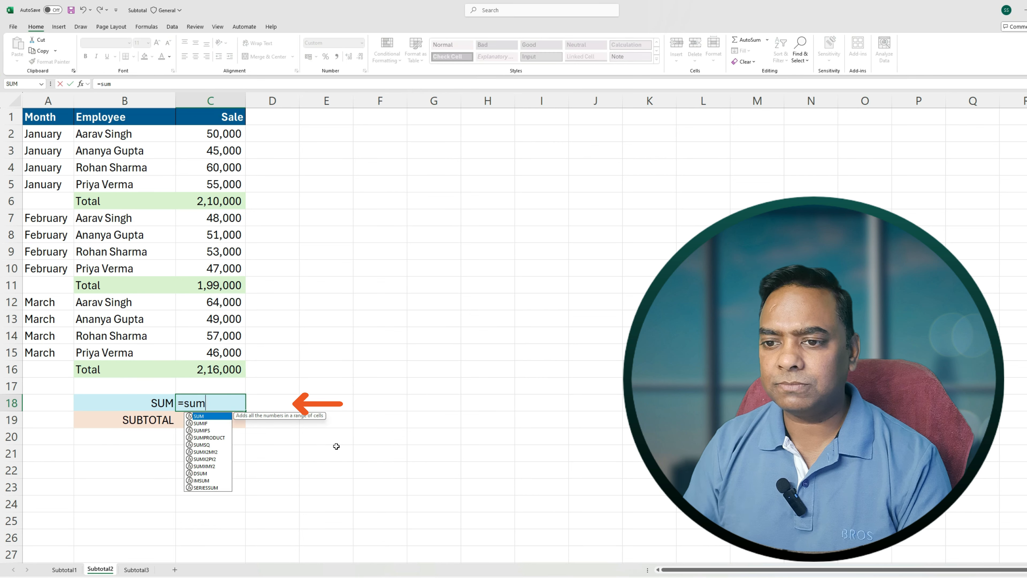
{"action": "key", "text": "Tab"}
{"action": "key", "text": "Up"}
{"action": "key", "text": "Up"}
{"action": "key", "text": "shift+Up"}
{"action": "key", "text": "shift+Up"}
{"action": "key", "text": "shift+Up"}
{"action": "key", "text": "shift+Up"}
{"action": "key", "text": "shift+Up"}
{"action": "key", "text": "shift+Up"}
{"action": "key", "text": "shift+Up"}
{"action": "key", "text": "shift+Up"}
{"action": "key", "text": "shift+Up"}
{"action": "key", "text": "shift+Up"}
{"action": "key", "text": "shift+Up"}
{"action": "key", "text": "shift+Up"}
{"action": "key", "text": "shift+Up"}
{"action": "key", "text": "shift+Up"}
{"action": "key", "text": "ctrl+Return"}
- Examine the range covered by the SUM formula in C18, including the monthly Total rows within it
{"action": "key", "text": "F2"}
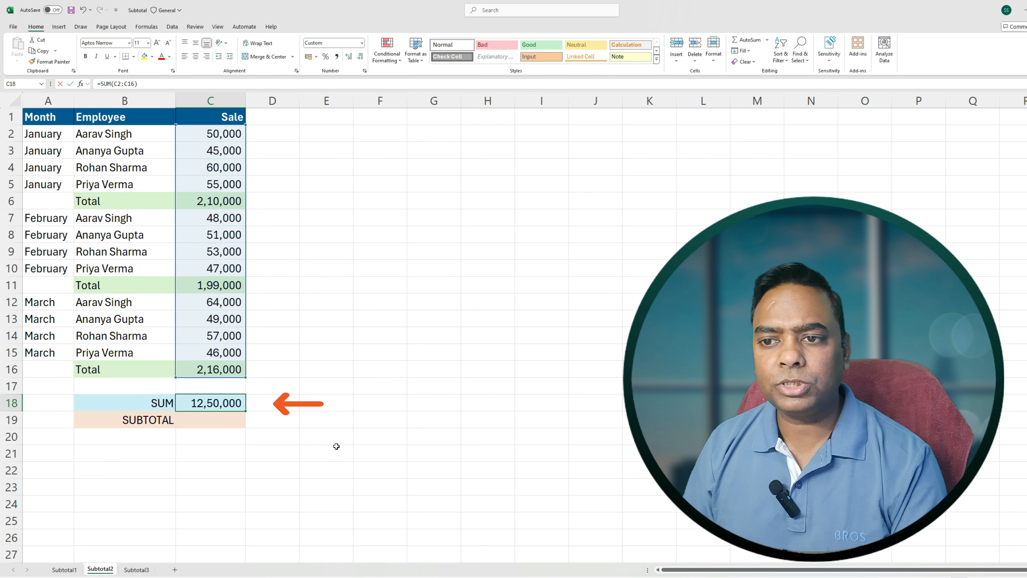
{"action": "key", "text": "Escape"}
{"action": "key", "text": "Up"}
{"action": "key", "text": "Up"}
{"action": "key", "text": "Up"}
{"action": "key", "text": "Up"}
{"action": "key", "text": "Up"}
{"action": "key", "text": "Up"}
{"action": "key", "text": "Up"}
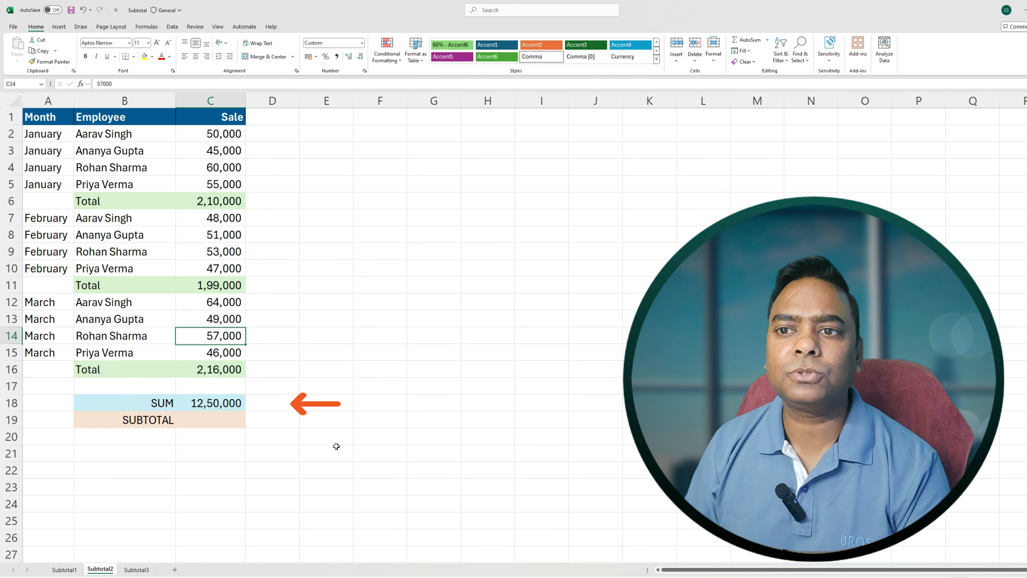
- Enter a SUBTOTAL formula with function number 9 over C2:C16 in cell C19, beside the SUBTOTAL label
{"action": "key", "text": "Down"}
{"action": "key", "text": "Down"}
{"action": "key", "text": "Down"}
{"action": "key", "text": "Down"}
{"action": "key", "text": "Down"}
{"action": "key", "text": "Down"}
{"action": "key", "text": "Down"}
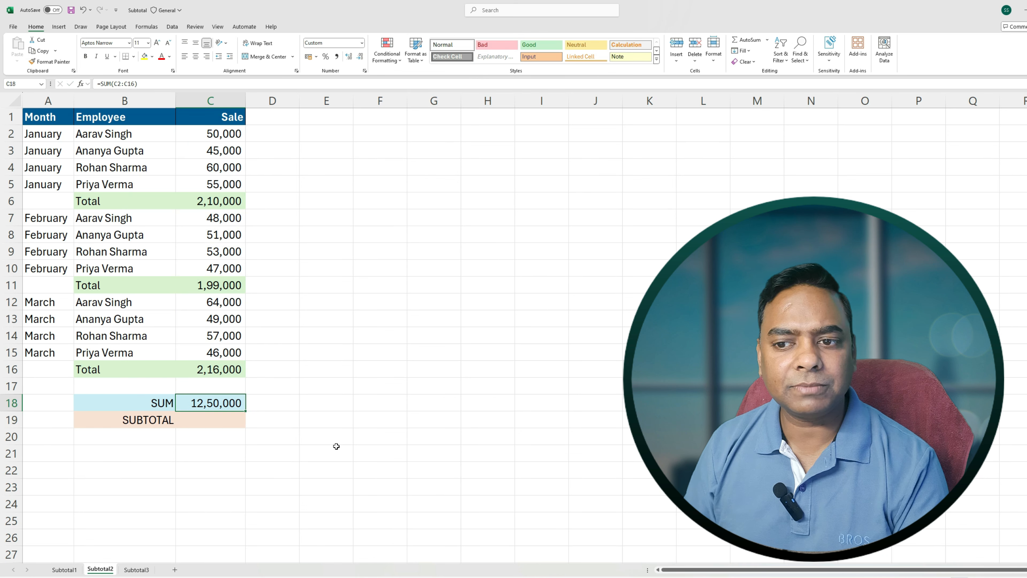
{"action": "key", "text": "Down"}
{"action": "type", "text": "=subt"}
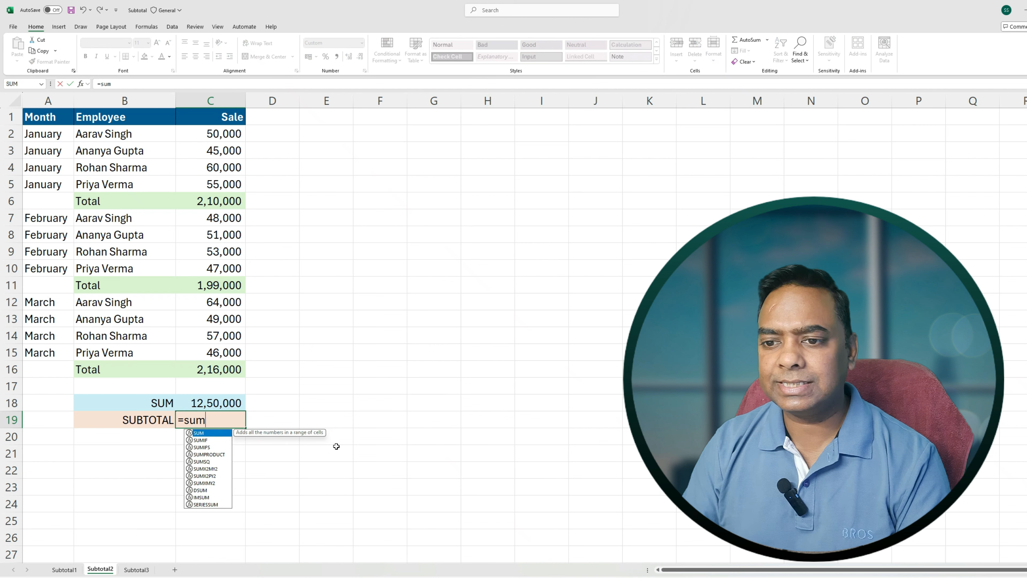
{"action": "key", "text": "Tab"}
{"action": "type", "text": "9,"}
{"action": "left_click_drag", "start_coordinate": [227, 371], "coordinate": [211, 134]}
{"action": "key", "text": "Return"}
{"action": "key", "text": "Up"}
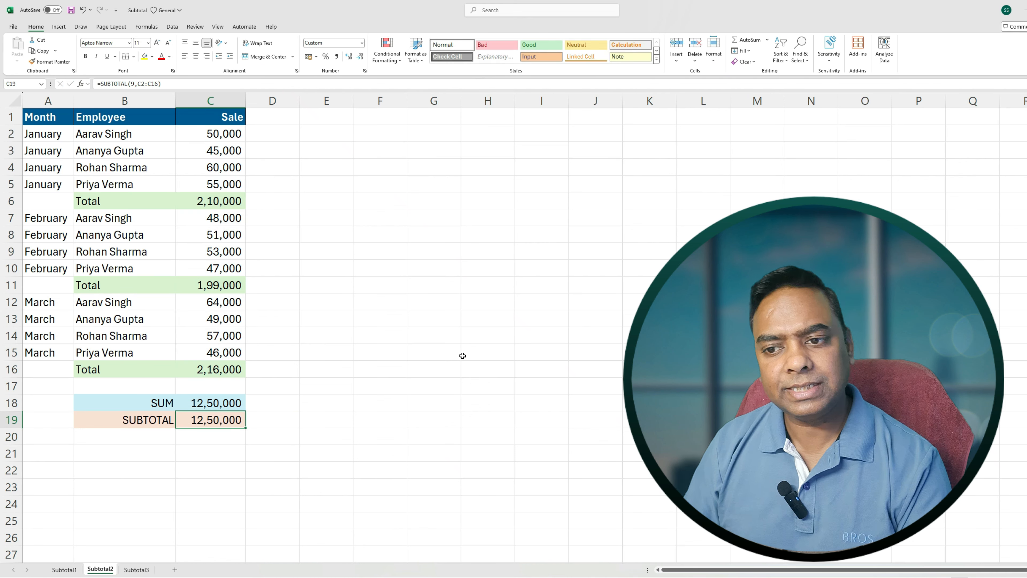
{"action": "key", "text": "F2"}
{"action": "key", "text": "Escape"}
{"action": "key", "text": "Up"}
{"action": "key", "text": "F2"}
{"action": "key", "text": "Escape"}
- Replace the January total in C6 with a SUBTOTAL formula using function number 9 over C2:C5
{"action": "key", "text": "Up"}
{"action": "key", "text": "Up"}
{"action": "key", "text": "Up"}
{"action": "key", "text": "Up"}
{"action": "key", "text": "Up"}
{"action": "key", "text": "Up"}
{"action": "key", "text": "Up"}
{"action": "key", "text": "Up"}
{"action": "key", "text": "Up"}
{"action": "key", "text": "Up"}
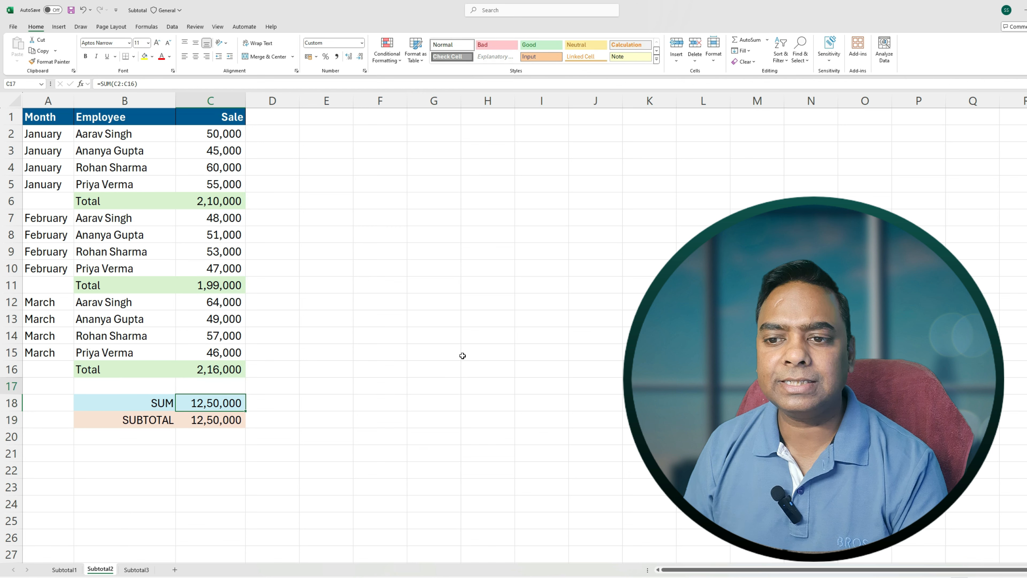
{"action": "key", "text": "Up"}
{"action": "key", "text": "Up"}
{"action": "type", "text": "="}
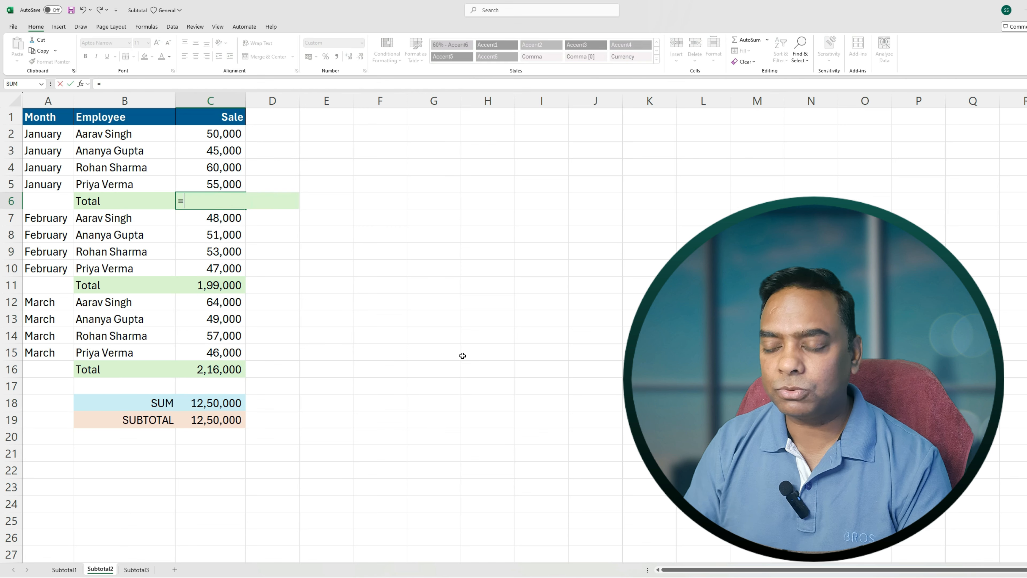
{"action": "type", "text": "subt"}
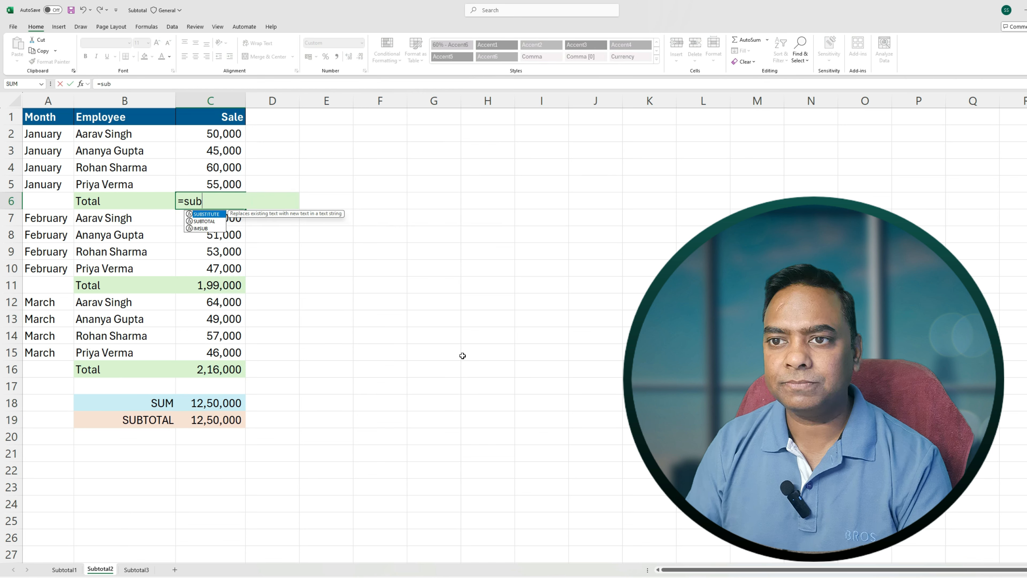
{"action": "key", "text": "Tab"}
{"action": "type", "text": "9,"}
{"action": "key", "text": "Up"}
{"action": "key", "text": "Up"}
{"action": "key", "text": "Up"}
{"action": "key", "text": "Up"}
{"action": "key", "text": "shift+Down"}
{"action": "key", "text": "shift+Down"}
{"action": "key", "text": "shift+Down"}
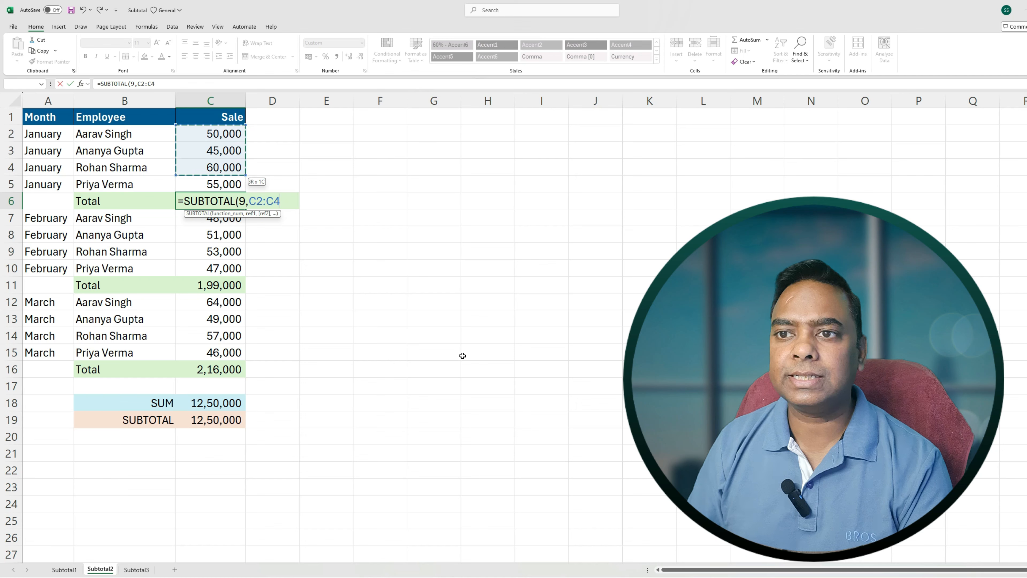
{"action": "key", "text": "ctrl+Return"}
- Copy the SUBTOTAL formula from the January Total in C6 into the February and March Total cells, C11 and C16
{"action": "key", "text": "ctrl+c"}
{"action": "key", "text": "ctrl+Down"}
{"action": "key", "text": "Down"}
{"action": "key", "text": "Up"}
{"action": "key", "text": "Up"}
{"action": "key", "text": "Up"}
{"action": "key", "text": "Up"}
{"action": "key", "text": "Up"}
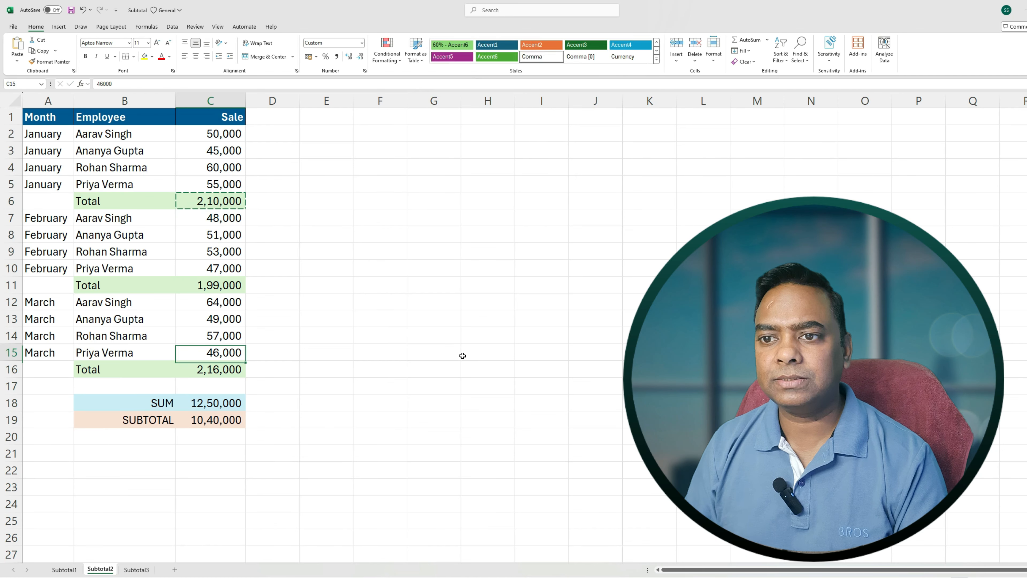
{"action": "key", "text": "Up"}
{"action": "key", "text": "ctrl+v"}
{"action": "key", "text": "Down"}
{"action": "key", "text": "Down"}
{"action": "key", "text": "Down"}
{"action": "key", "text": "Down"}
{"action": "key", "text": "Down"}
{"action": "key", "text": "ctrl+v"}
- Compare the ranges and functions used in the SUM formula in C18, the SUBTOTAL formula in C19 and the March Total in C16
{"action": "key", "text": "Down"}
{"action": "key", "text": "Down"}
{"action": "key", "text": "Down"}
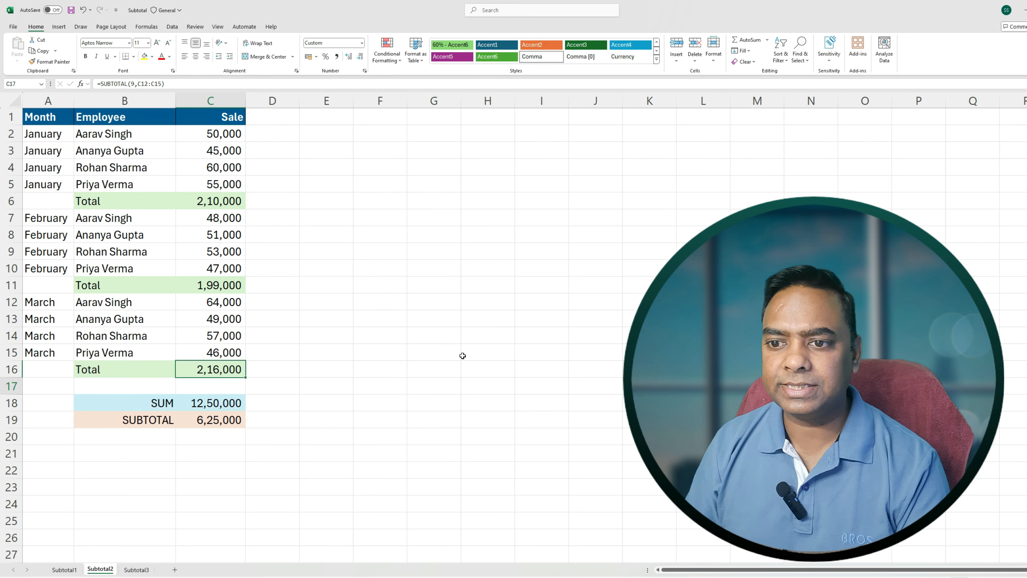
{"action": "key", "text": "F2"}
{"action": "key", "text": "Escape"}
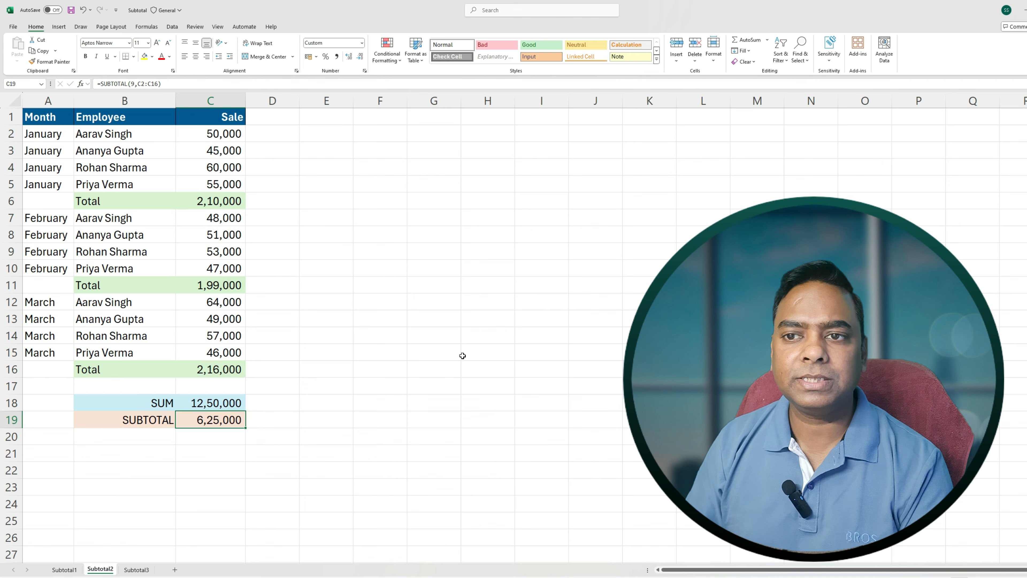
{"action": "key", "text": "Up"}
{"action": "key", "text": "Up"}
{"action": "key", "text": "Up"}
{"action": "key", "text": "F2"}
{"action": "key", "text": "Escape"}
{"action": "key", "text": "Down"}
{"action": "key", "text": "Down"}
{"action": "key", "text": "Down"}
{"action": "key", "text": "F2"}
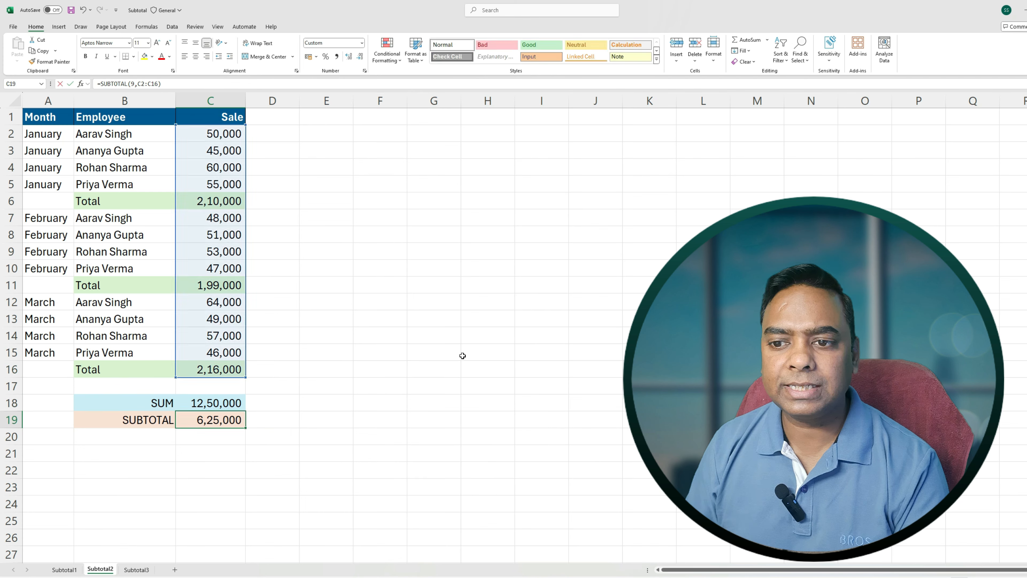
{"action": "key", "text": "Escape"}
{"action": "key", "text": "Up"}
{"action": "key", "text": "F2"}
{"action": "key", "text": "Escape"}
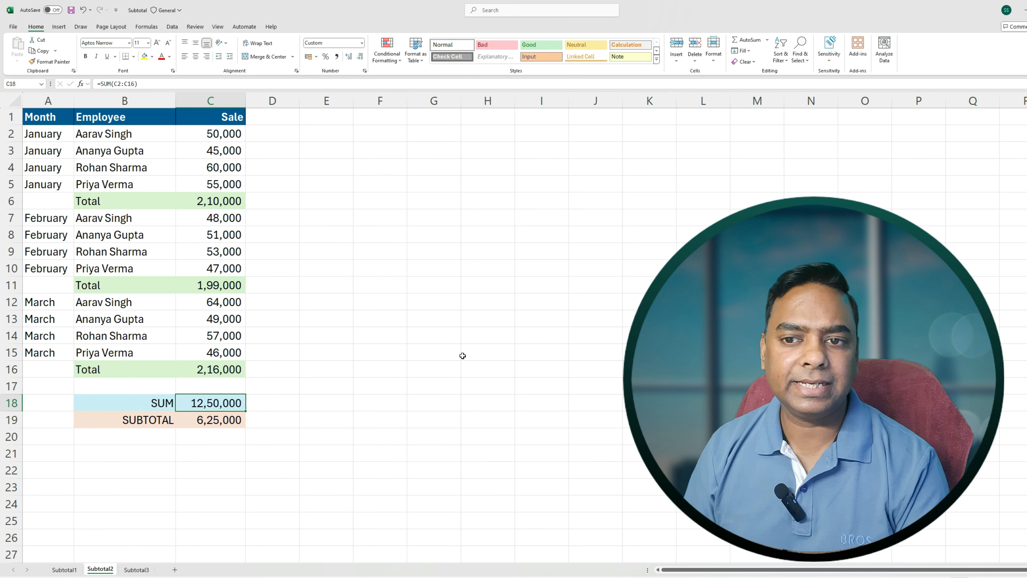
{"action": "key", "text": "Down"}
{"action": "key", "text": "F2"}
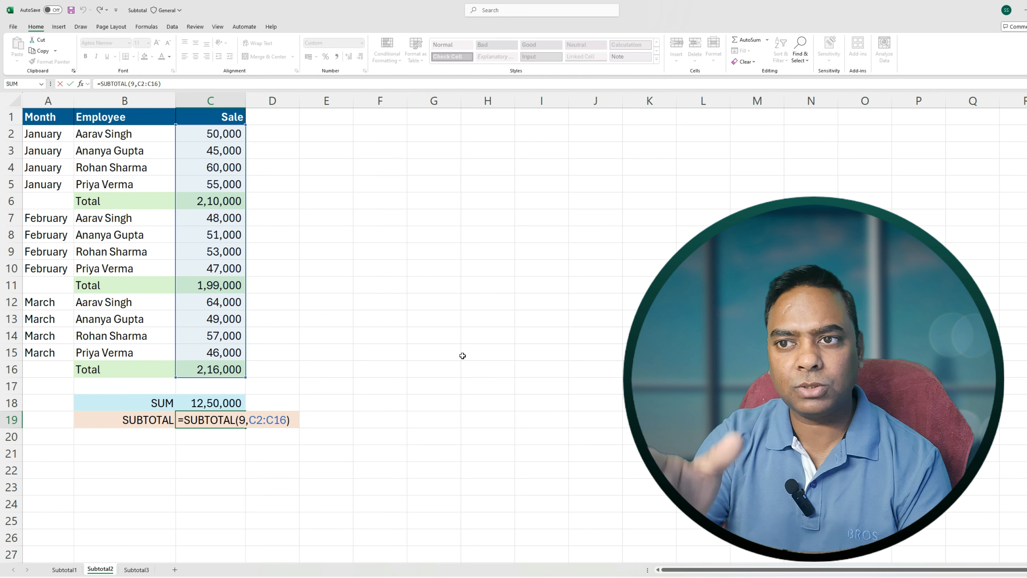
{"action": "key", "text": "Escape"}
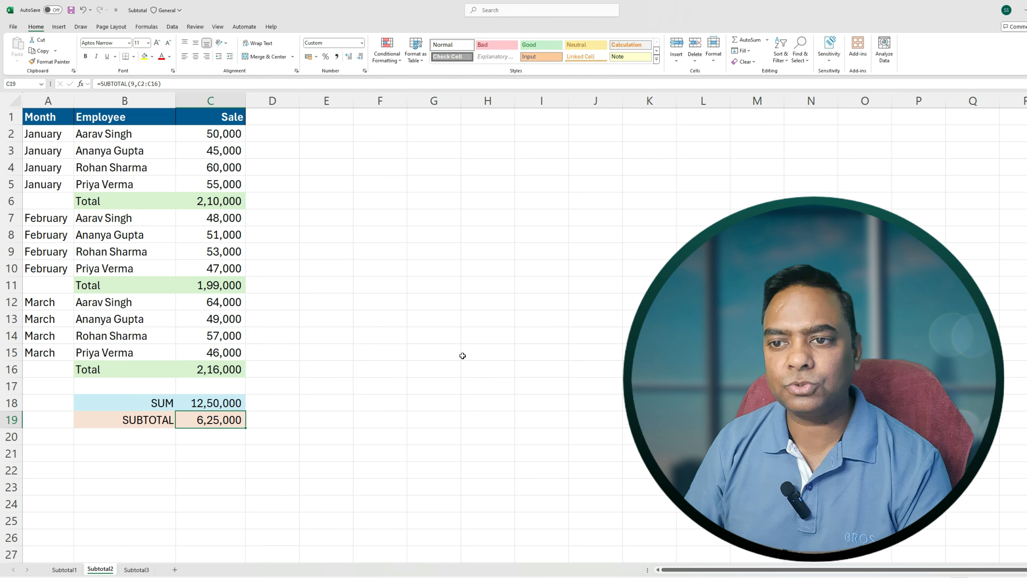
{"action": "key", "text": "F2"}
{"action": "key", "text": "Escape"}
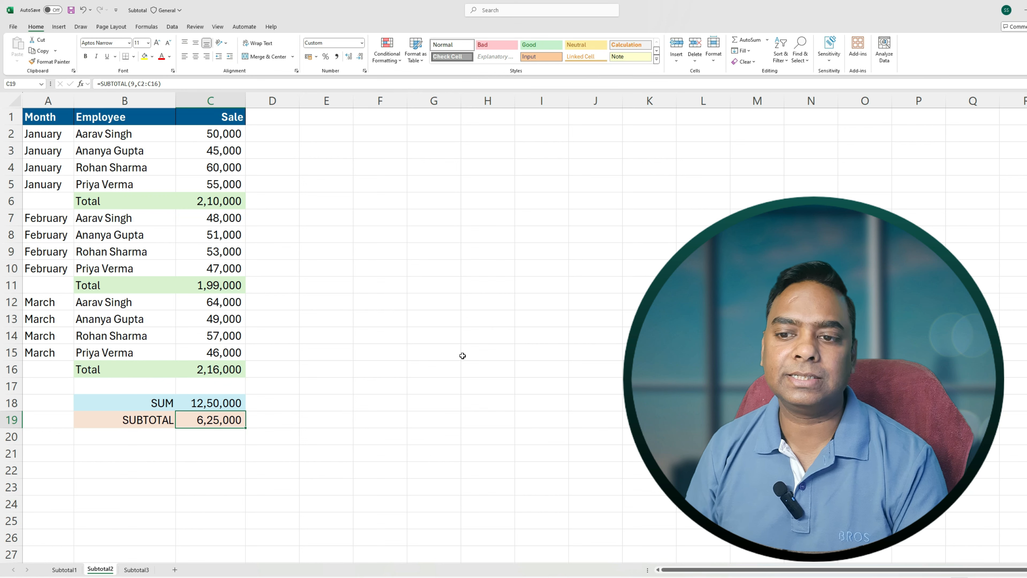
- Try dividing the SUM formula in C18 by 2, and take the division out again
{"action": "key", "text": "Up"}
{"action": "key", "text": "F2"}
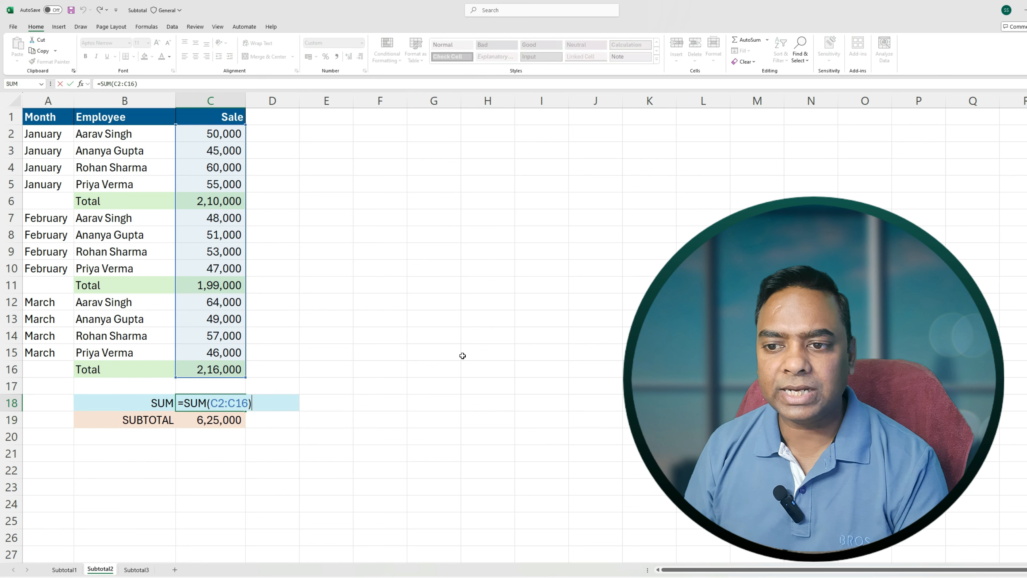
{"action": "type", "text": "/2"}
{"action": "key", "text": "Return"}
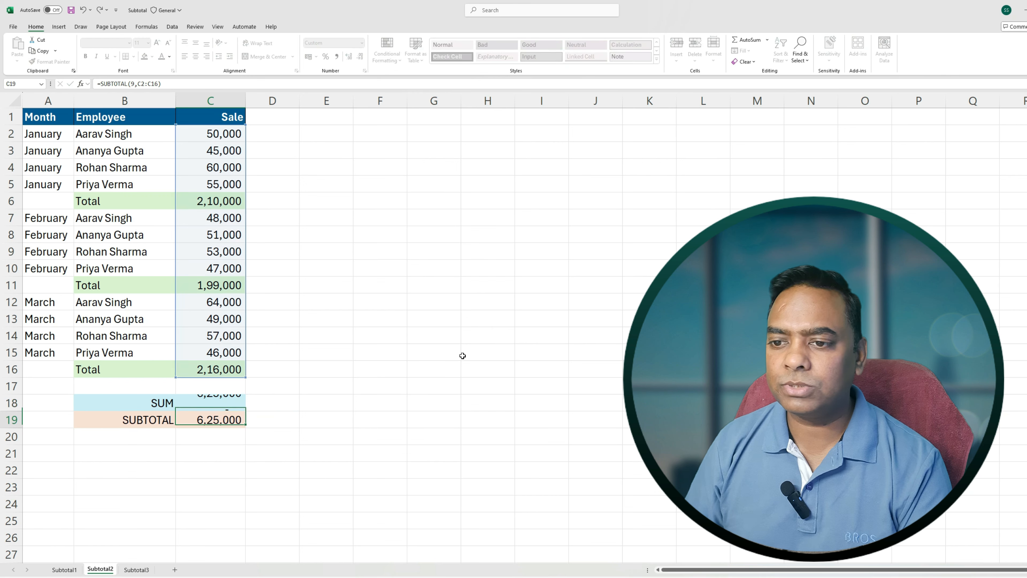
{"action": "key", "text": "Up"}
{"action": "key", "text": "F2"}
{"action": "key", "text": "BackSpace"}
{"action": "key", "text": "BackSpace"}
{"action": "key", "text": "ctrl+Return"}
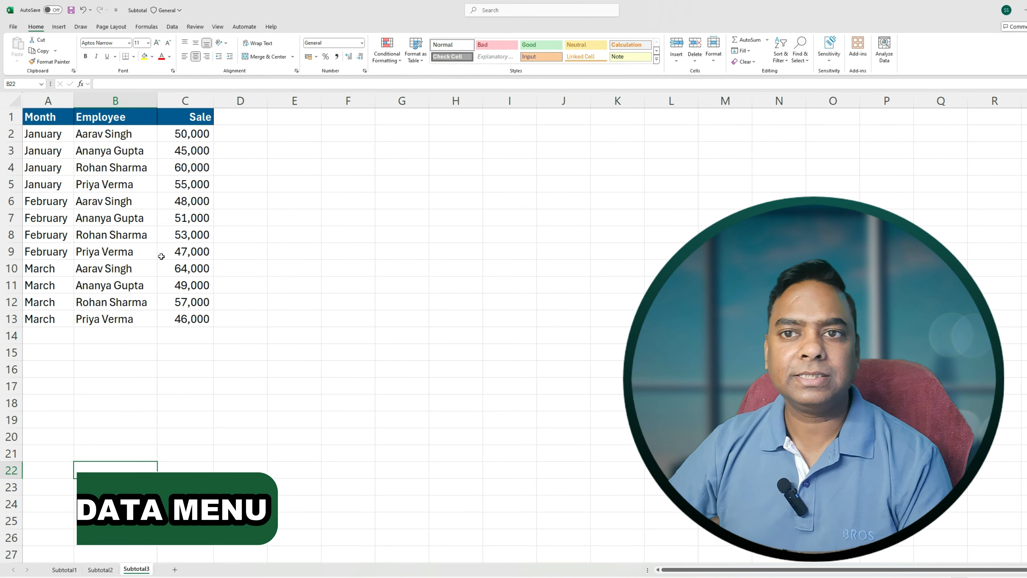
- Add automatic subtotals to the Subtotal3 sales table, using Sum on Sale at each change in Month, with summaries below the data
{"action": "left_click", "coordinate": [168, 319]}
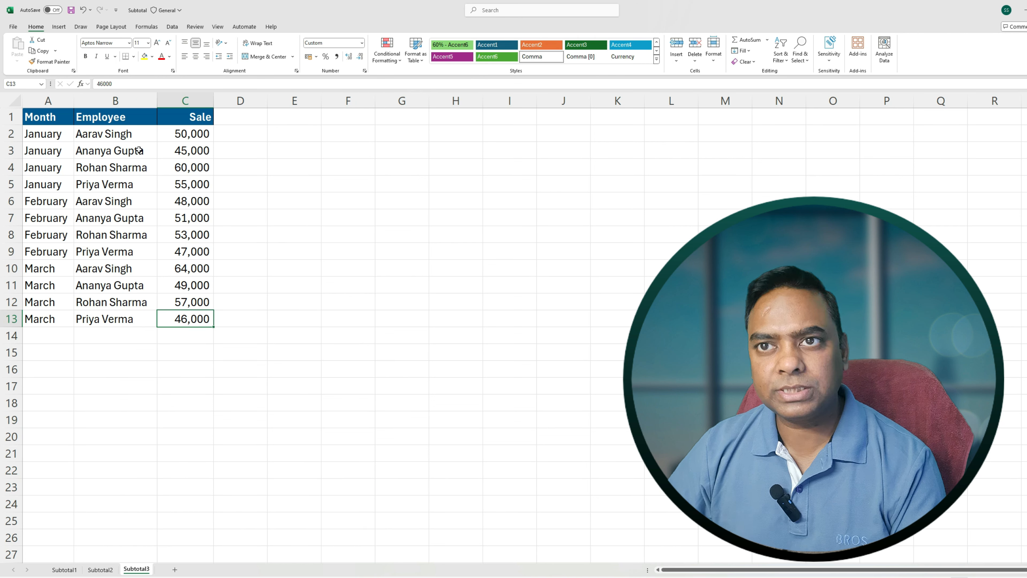
{"action": "left_click", "coordinate": [173, 27]}
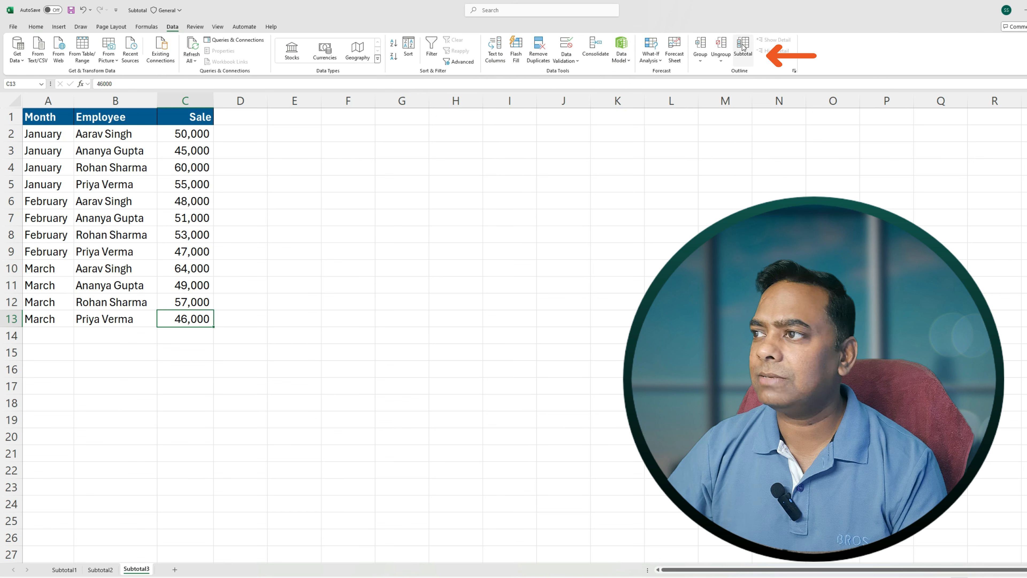
{"action": "left_click", "coordinate": [117, 184]}
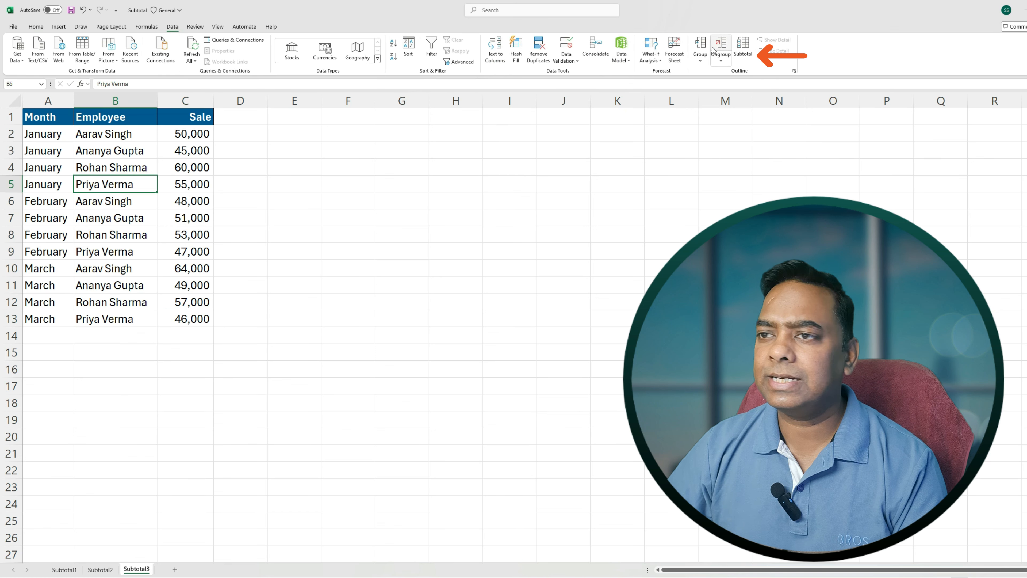
{"action": "left_click", "coordinate": [743, 48]}
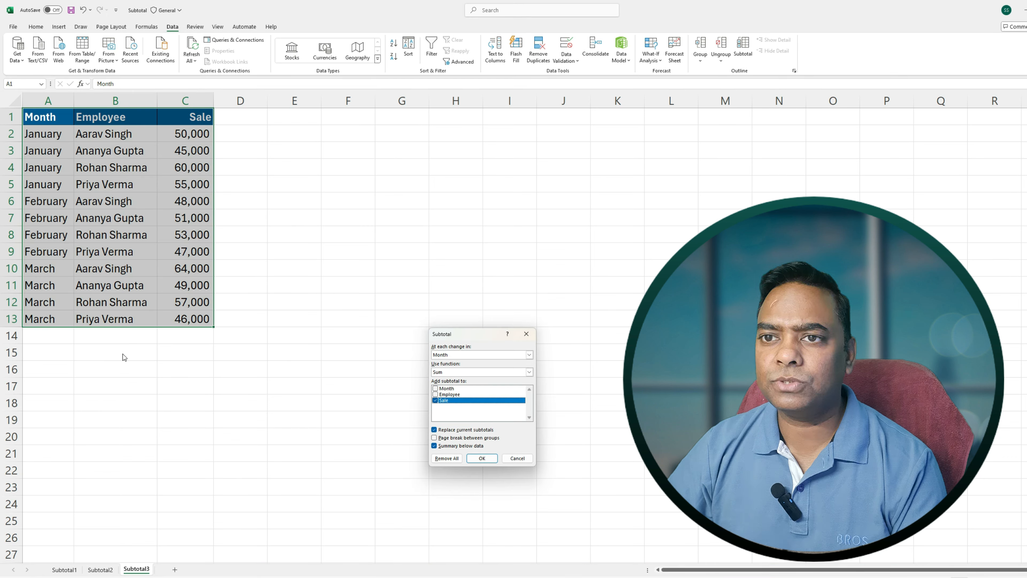
{"action": "left_click_drag", "start_coordinate": [458, 336], "coordinate": [328, 216]}
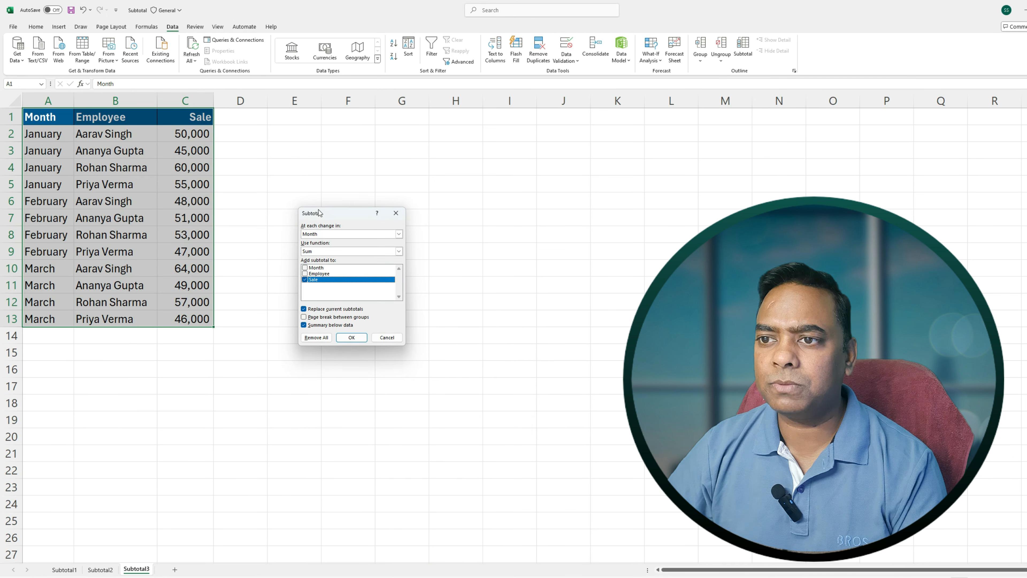
{"action": "left_click", "coordinate": [334, 235]}
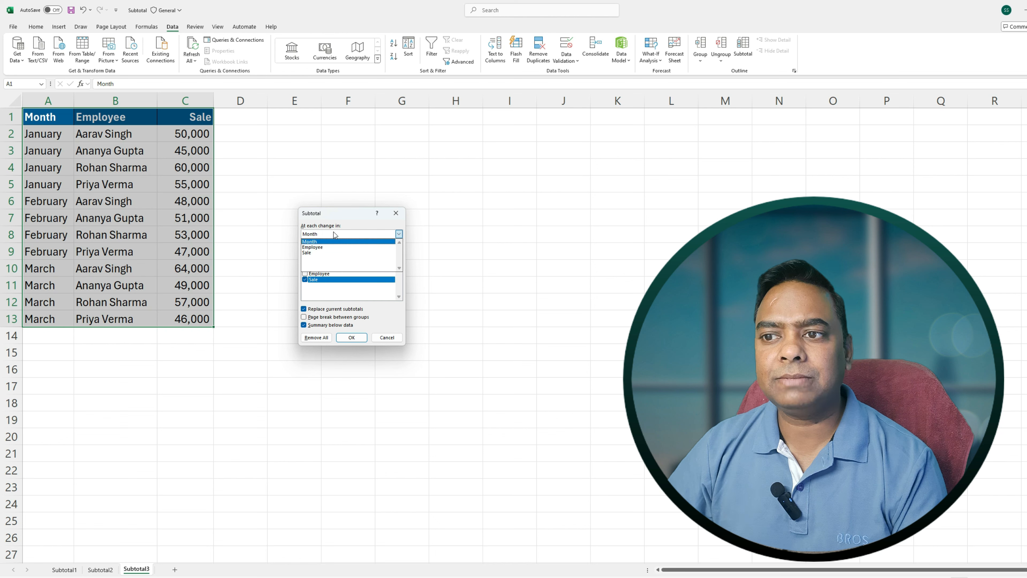
{"action": "left_click", "coordinate": [334, 234]}
{"action": "left_click", "coordinate": [399, 234]}
{"action": "left_click", "coordinate": [320, 252]}
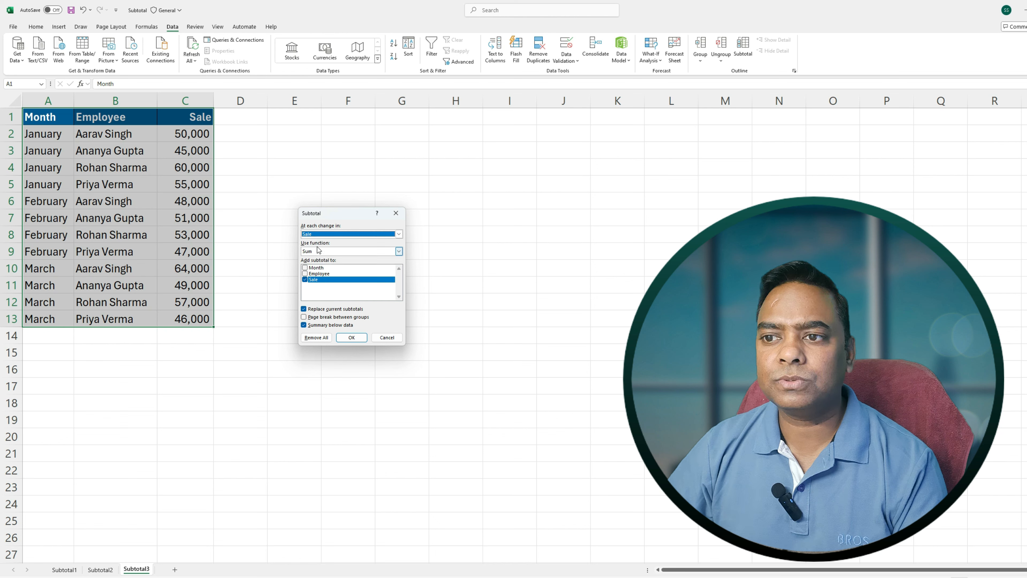
{"action": "left_click", "coordinate": [319, 233]}
{"action": "left_click", "coordinate": [320, 242]}
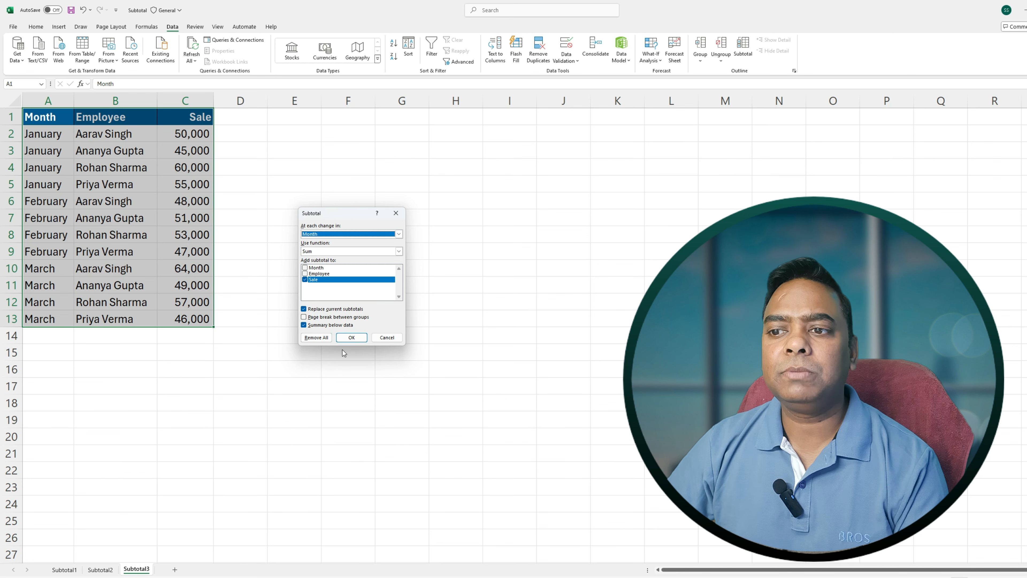
{"action": "left_click", "coordinate": [355, 341]}
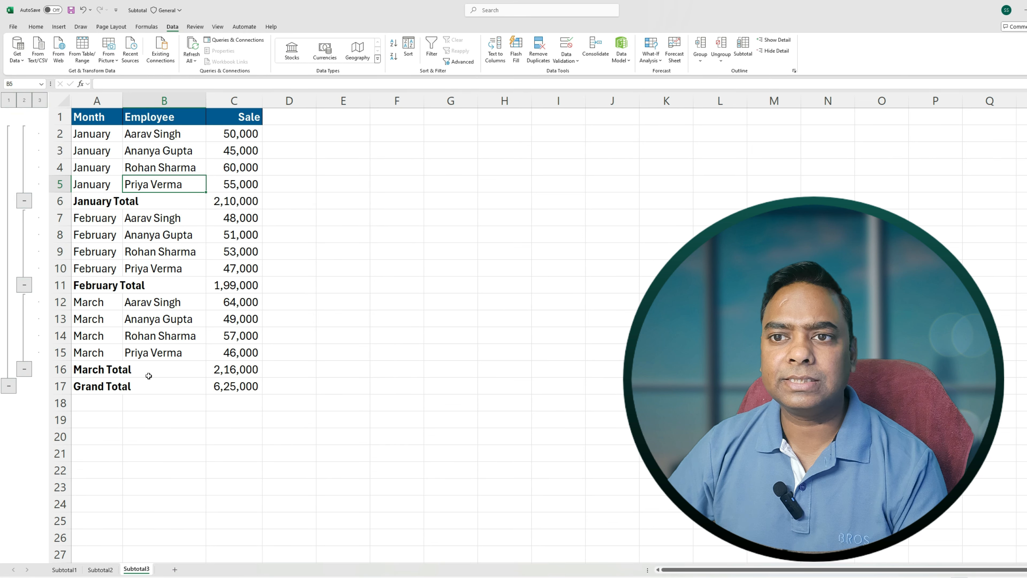
- Examine the SUBTOTAL formulas and their ranges in the January, February, March and Grand Total rows
{"action": "left_click", "coordinate": [226, 205]}
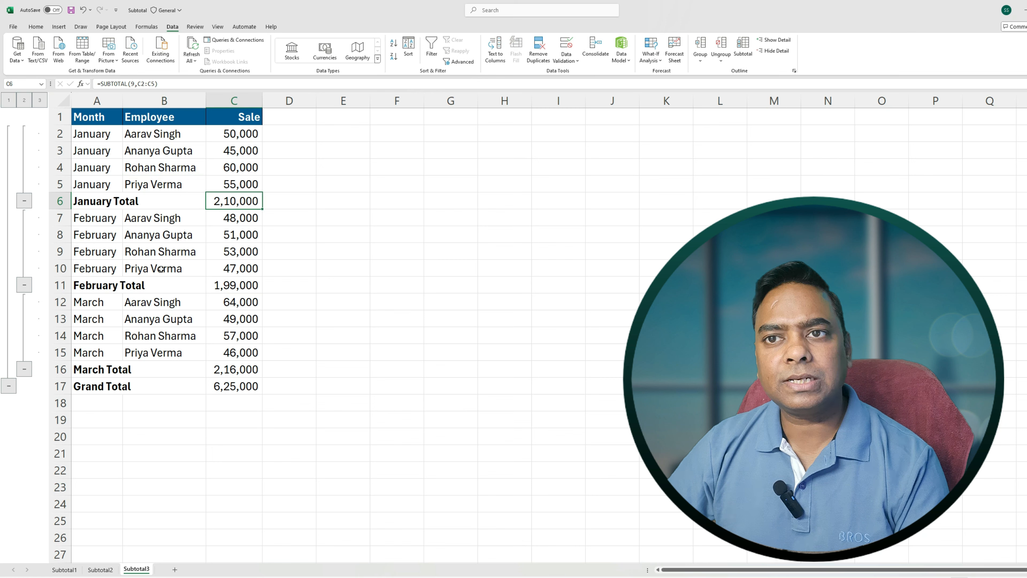
{"action": "key", "text": "F2"}
{"action": "key", "text": "Escape"}
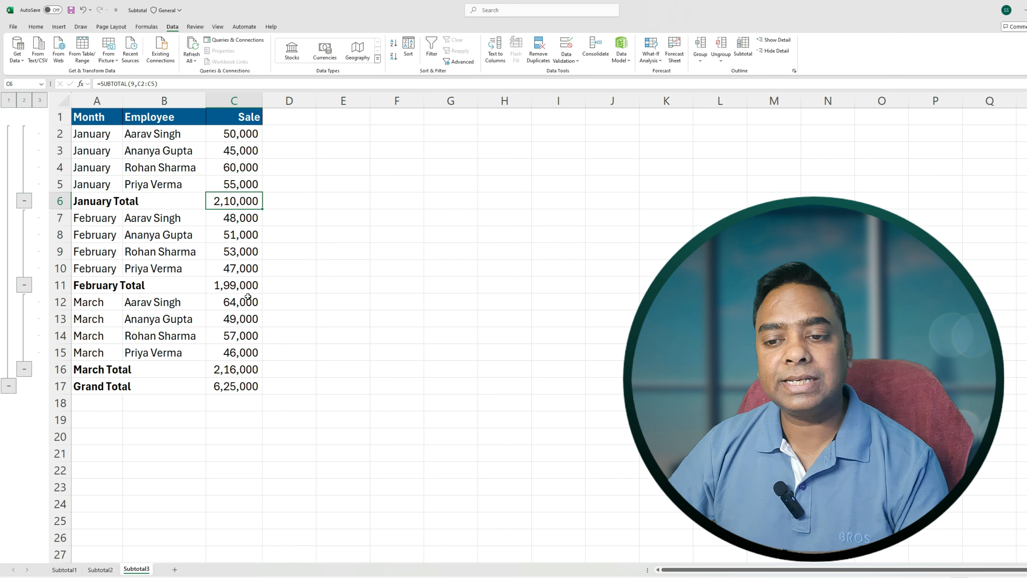
{"action": "key", "text": "F2"}
{"action": "key", "text": "Escape"}
{"action": "left_click", "coordinate": [241, 287]}
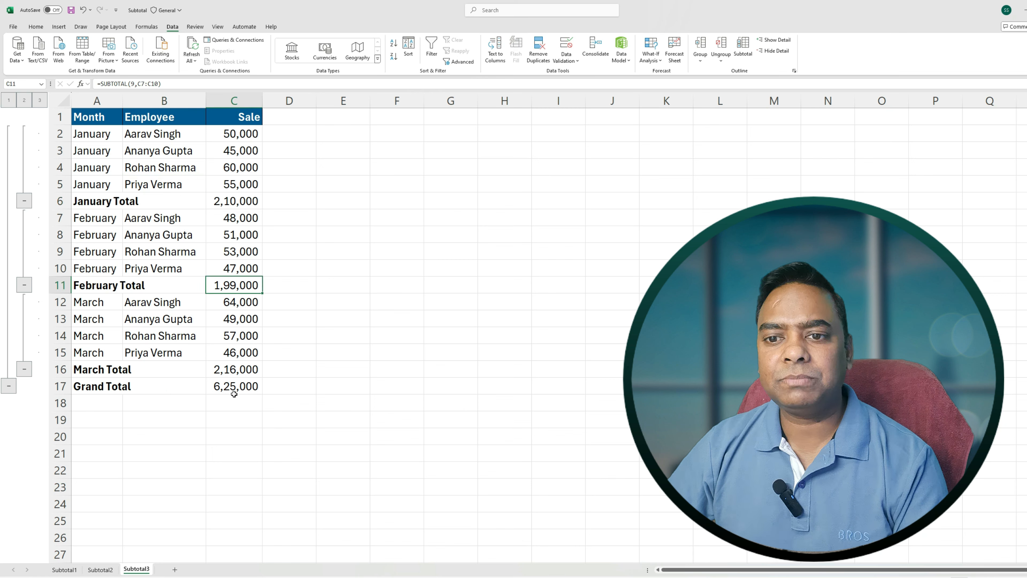
{"action": "left_click", "coordinate": [239, 389]}
{"action": "key", "text": "F2"}
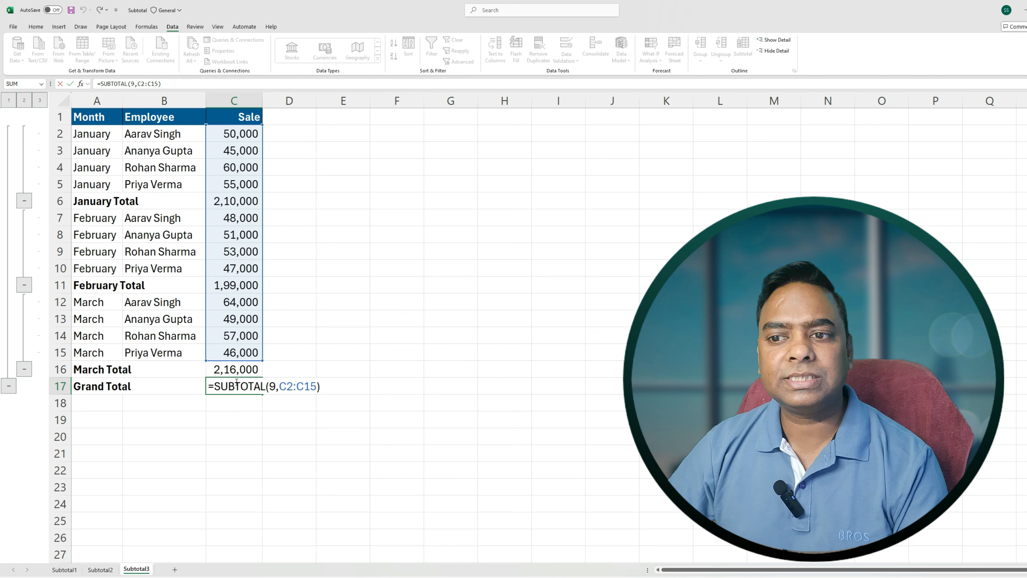
{"action": "key", "text": "Escape"}
{"action": "left_click", "coordinate": [235, 285]}
{"action": "key", "text": "F2"}
{"action": "key", "text": "Escape"}
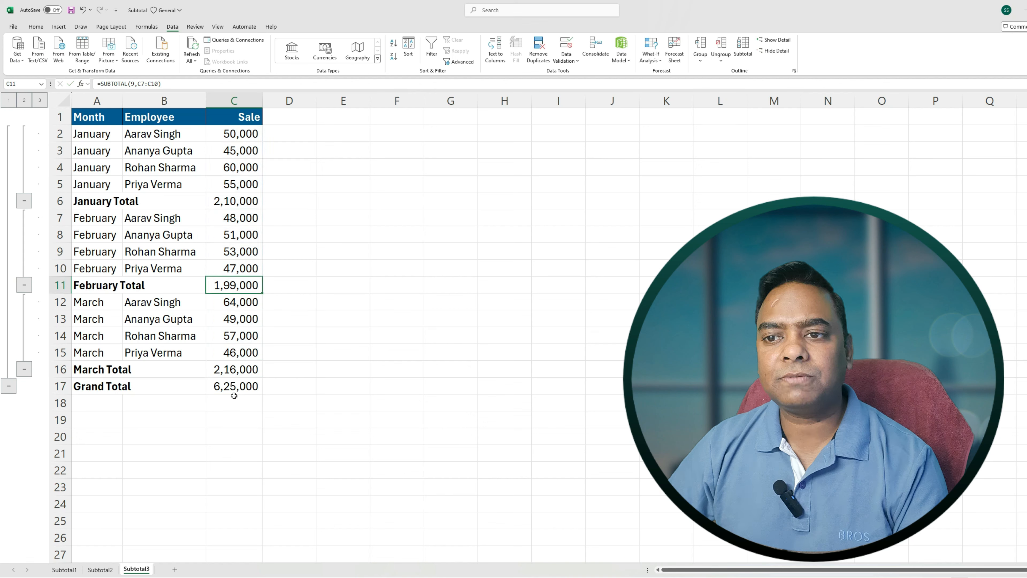
{"action": "left_click", "coordinate": [237, 389]}
{"action": "key", "text": "F2"}
{"action": "key", "text": "Escape"}
{"action": "key", "text": "F2"}
{"action": "key", "text": "Escape"}
{"action": "left_click", "coordinate": [236, 372]}
{"action": "key", "text": "F2"}
{"action": "key", "text": "Escape"}
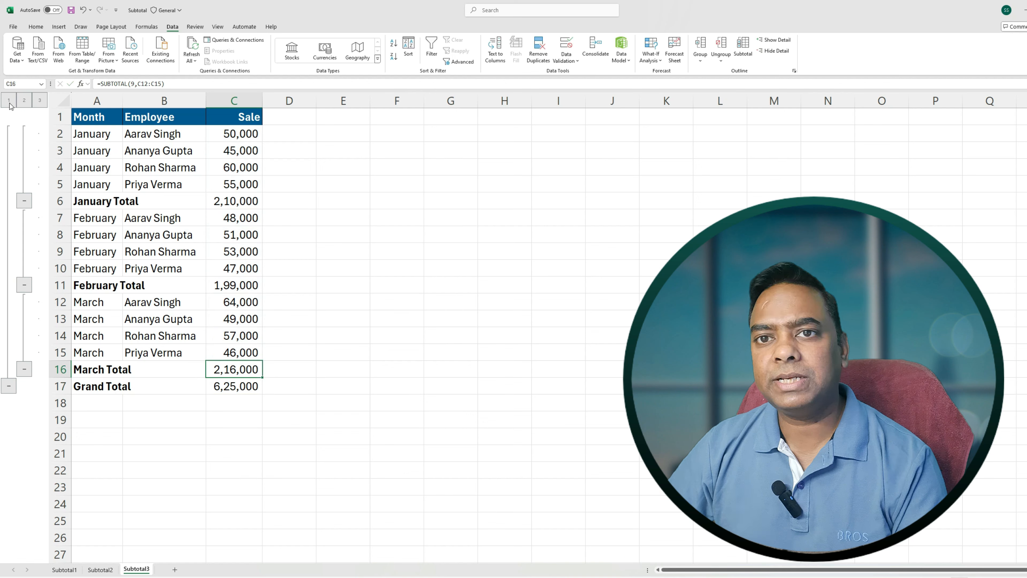
- View the outline at grand-total level 1 and monthly-total level 2, and expand it back to full-detail level 3
{"action": "left_click", "coordinate": [9, 101]}
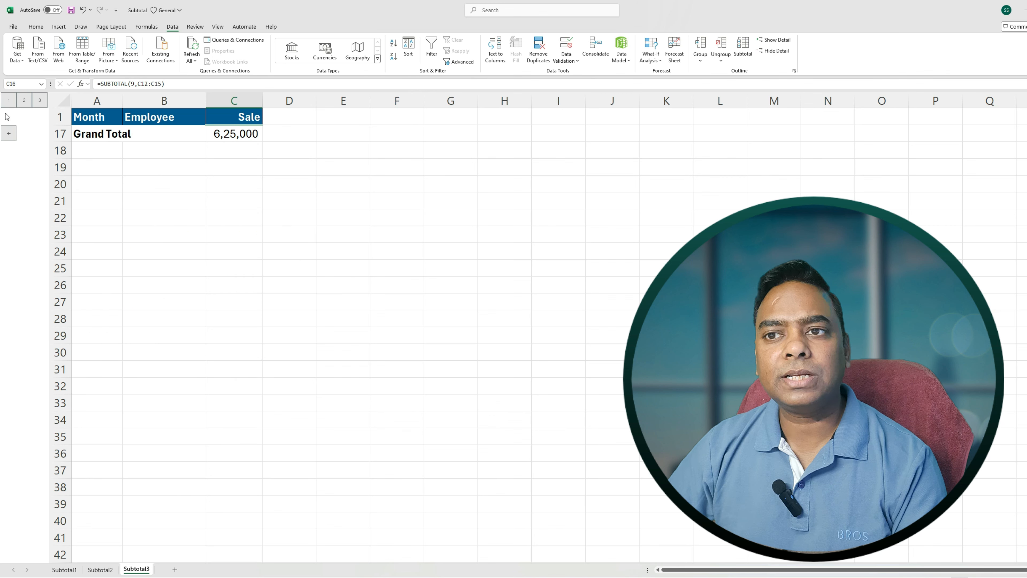
{"action": "left_click", "coordinate": [25, 101]}
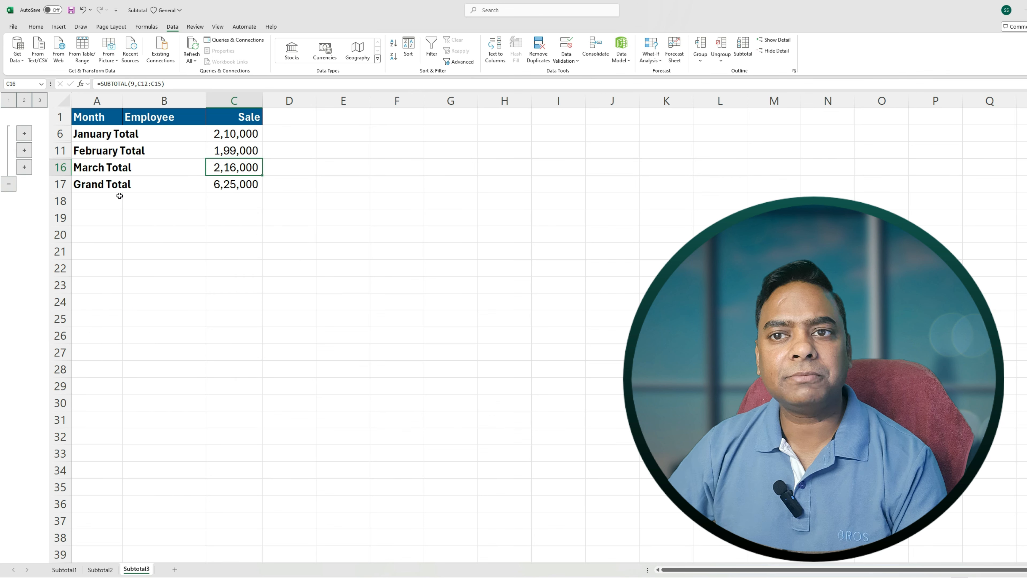
{"action": "left_click", "coordinate": [41, 102]}
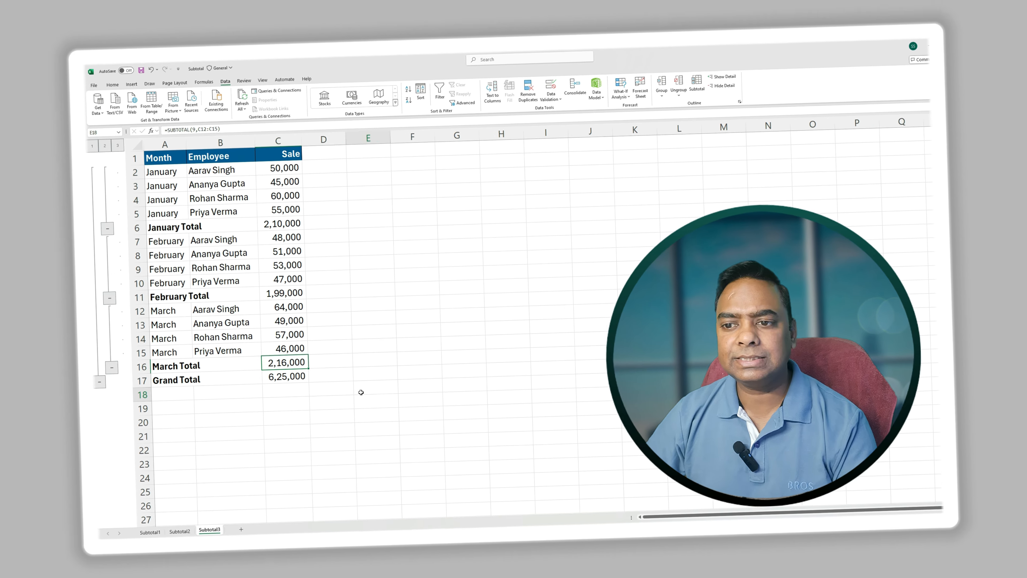
{"action": "left_click", "coordinate": [373, 430]}
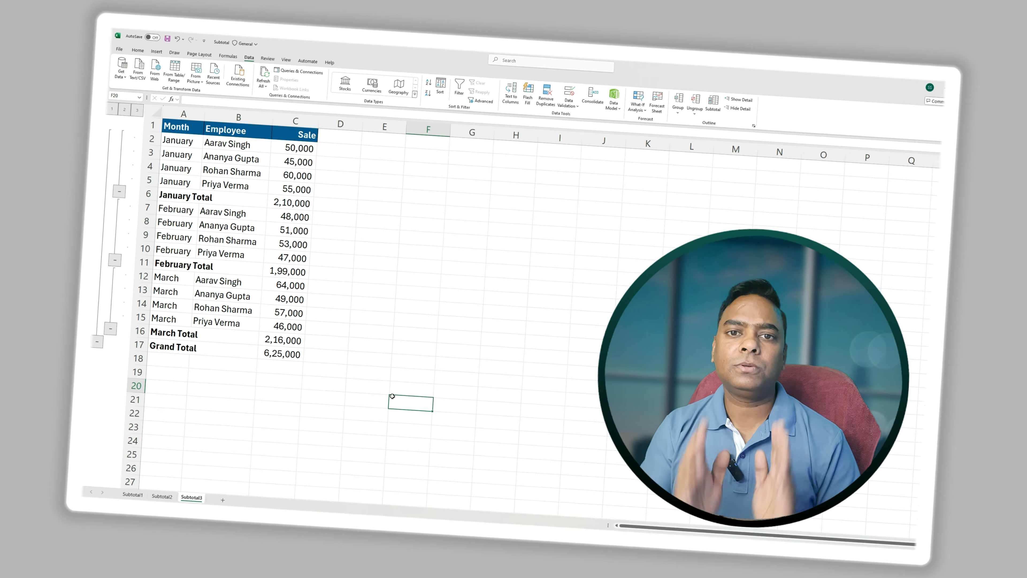